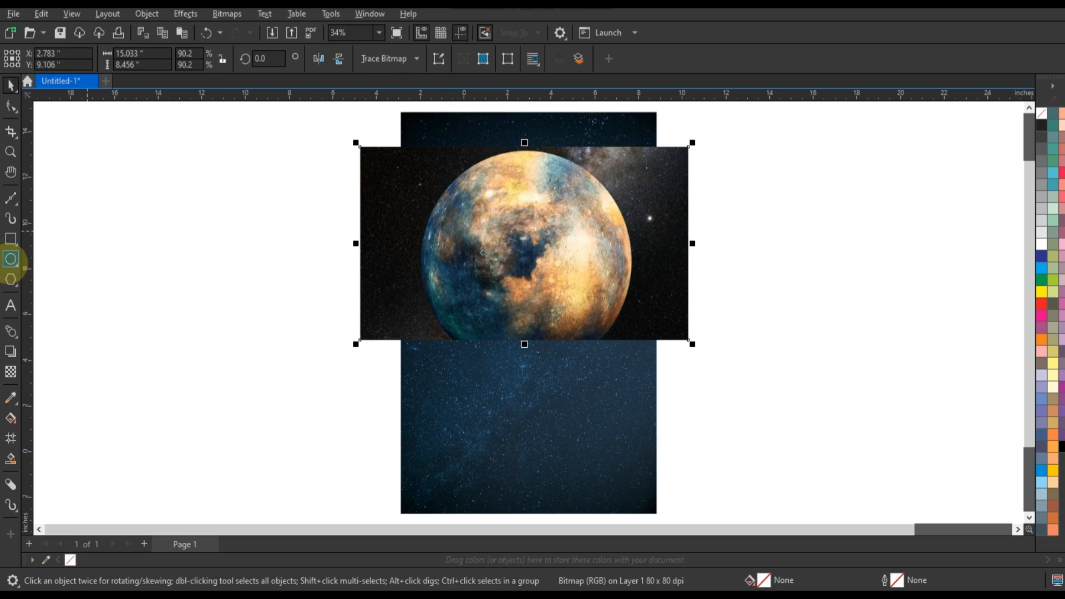
# Draw a circle about 9.4 inches wide over the planet image and fit it to the planet's edge at about 9.48 inches
pyautogui.click(11, 259)
pyautogui.moveTo(424, 158); pyautogui.dragTo(545, 368)
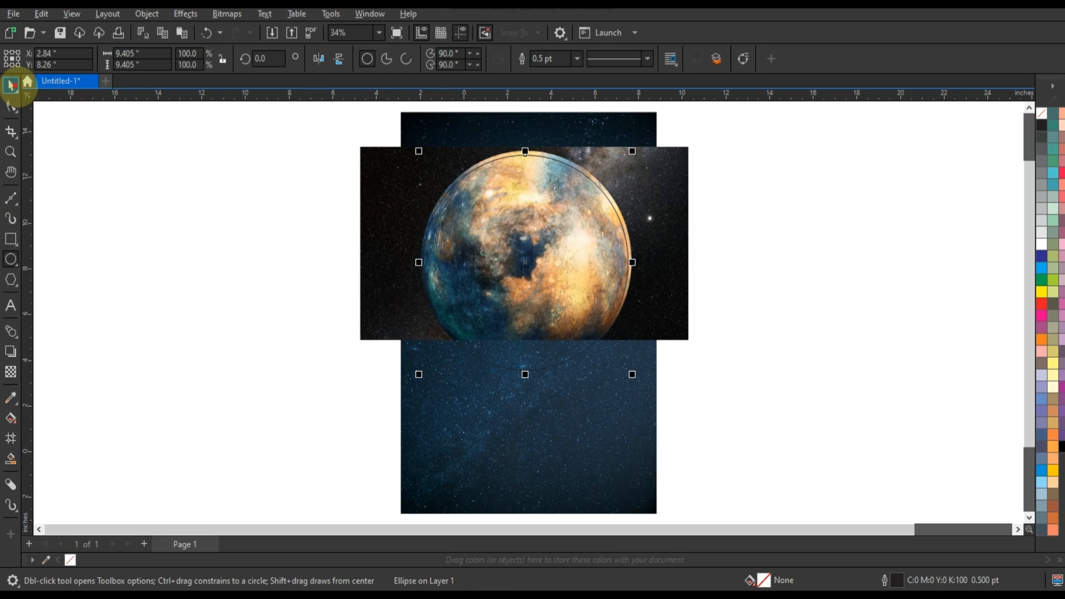
pyautogui.click(10, 84)
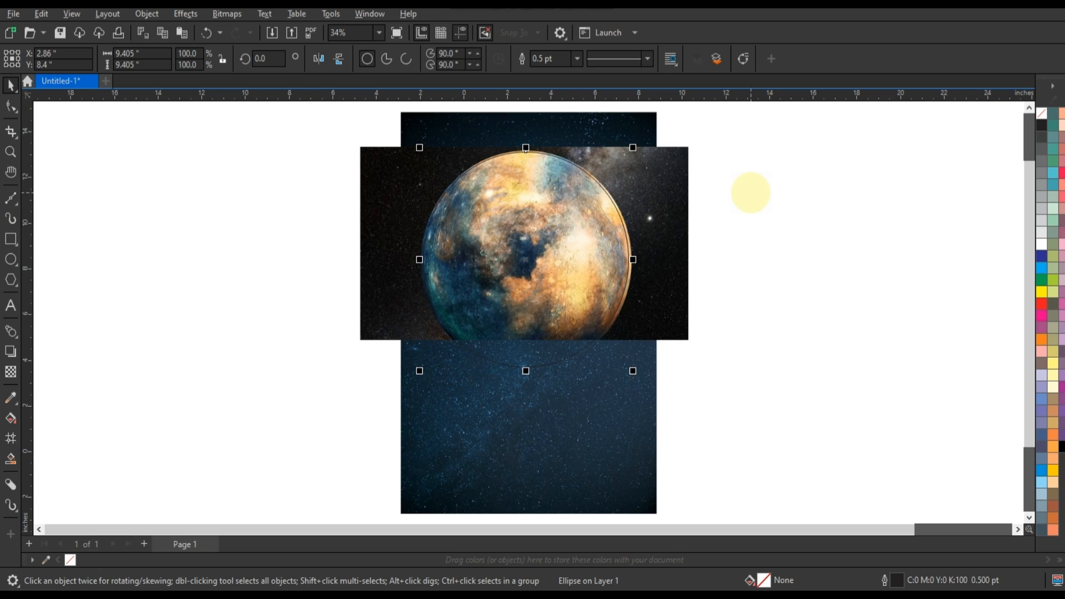
pyautogui.click(633, 371)
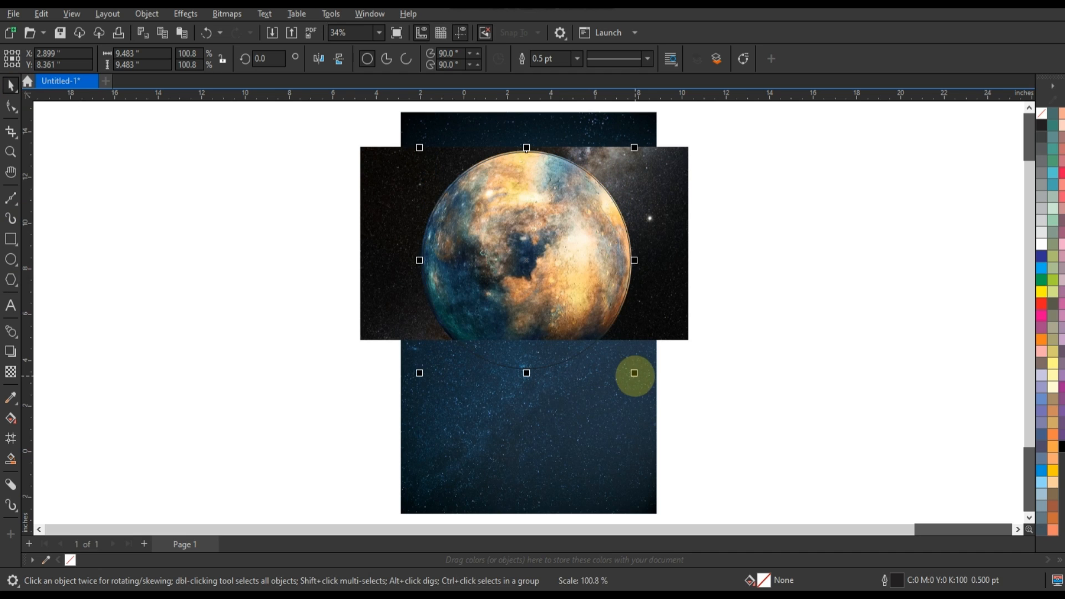
# PowerClip the planet image inside the circle and remove the circle's outline
pyautogui.click(656, 312)
pyautogui.rightClick(655, 312)
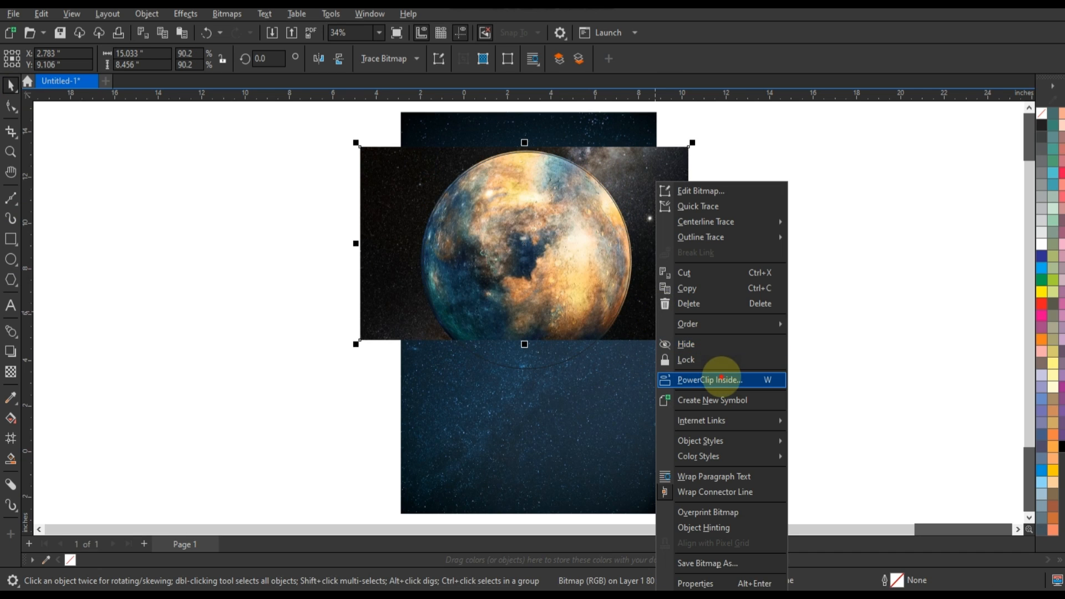
pyautogui.click(721, 374)
pyautogui.click(616, 210)
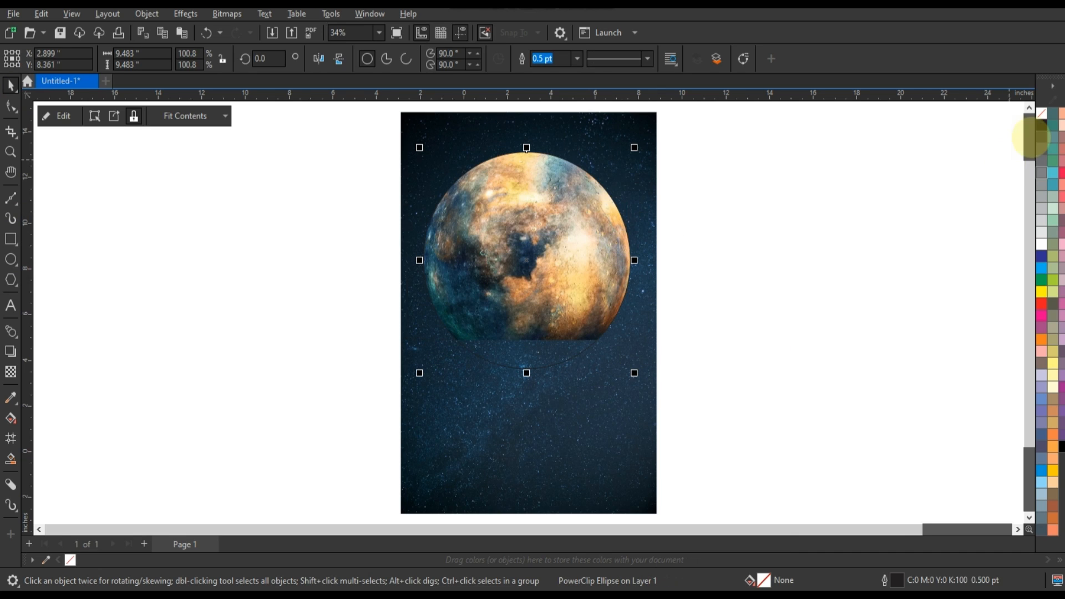
pyautogui.rightClick(1042, 111)
pyautogui.click(987, 117)
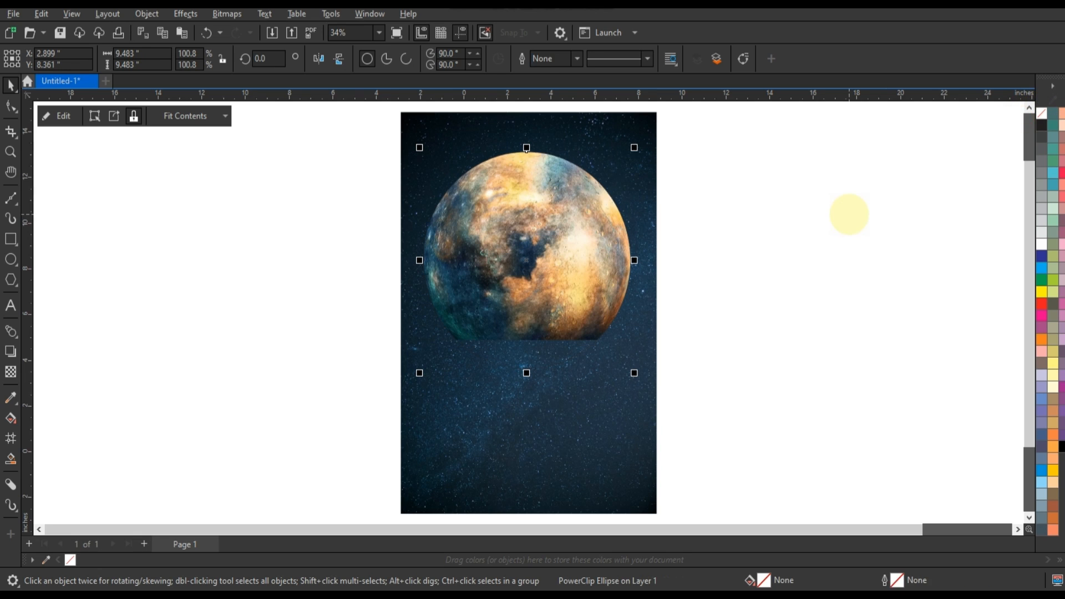
# Centre the clipped planet horizontally on the starry background and enlarge it to about 9.67 inches
pyautogui.keyDown('shift'); pyautogui.click(633, 416); pyautogui.keyUp('shift')
pyautogui.press('c')
pyautogui.click(740, 381)
pyautogui.click(606, 318)
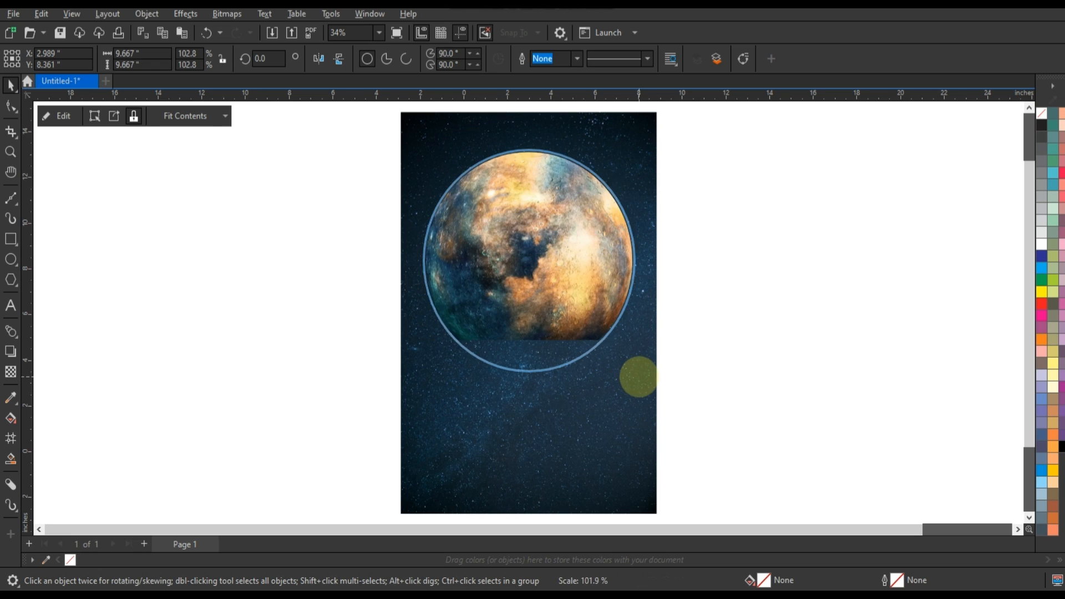
pyautogui.click(636, 375)
# Convert the clipped planet to a 300 dpi Grayscale (8-bit) bitmap with anti-aliasing and a transparent background
pyautogui.click(233, 13)
pyautogui.click(238, 31)
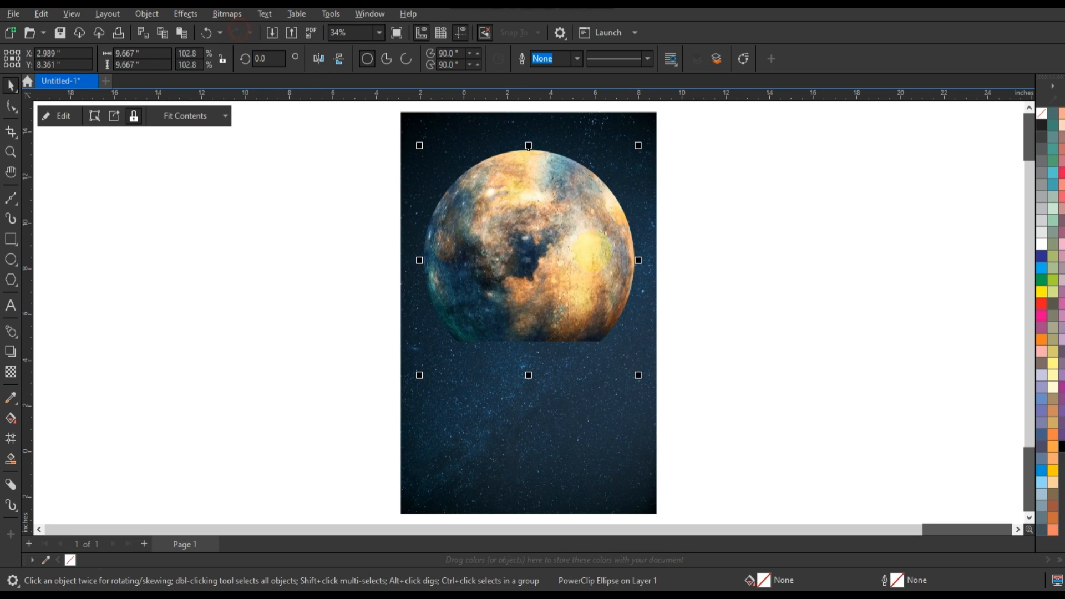
pyautogui.moveTo(576, 202); pyautogui.dragTo(877, 206)
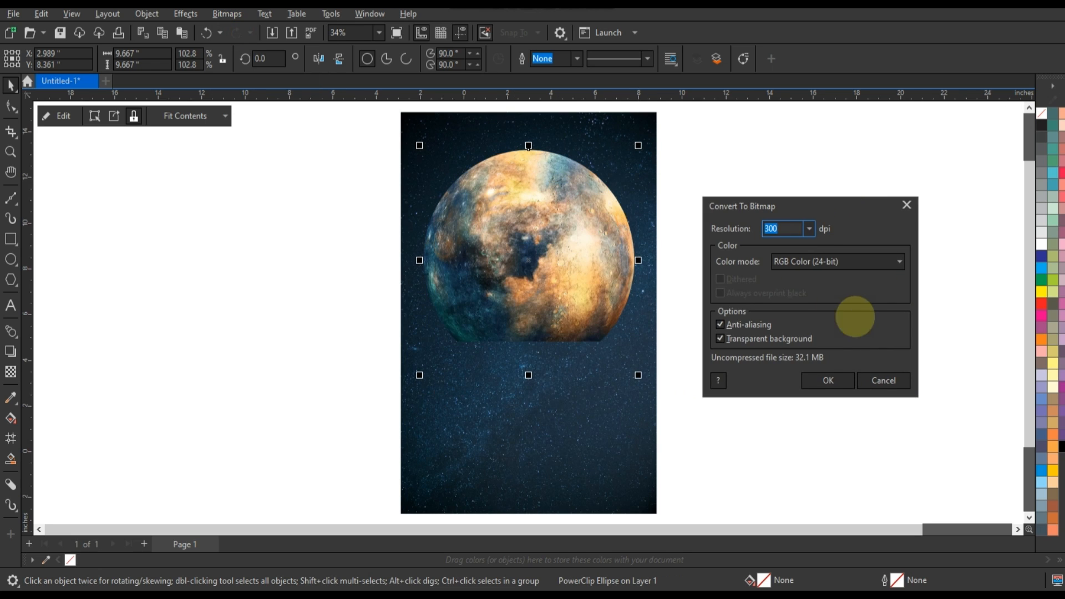
pyautogui.click(823, 263)
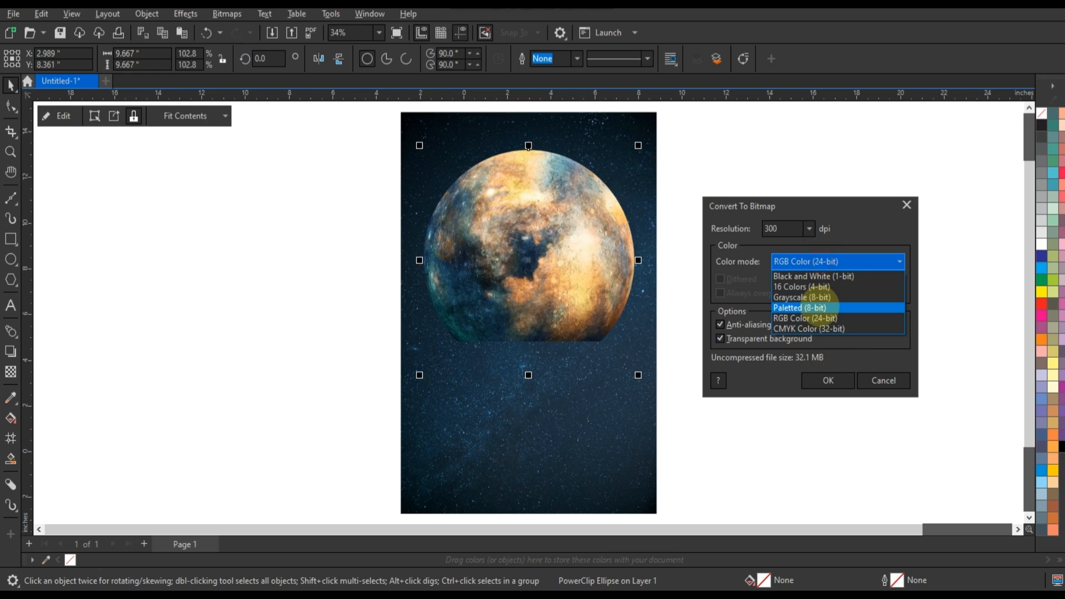
pyautogui.click(832, 298)
pyautogui.click(828, 381)
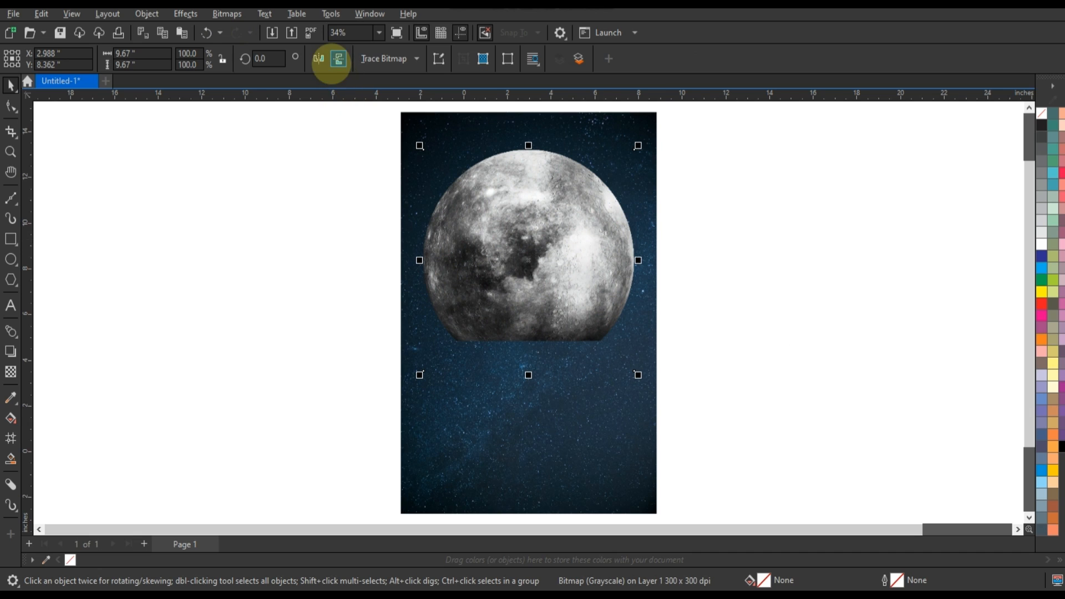
# Darken the grayscale planet by applying a Gamma value of 0.58
pyautogui.click(187, 14)
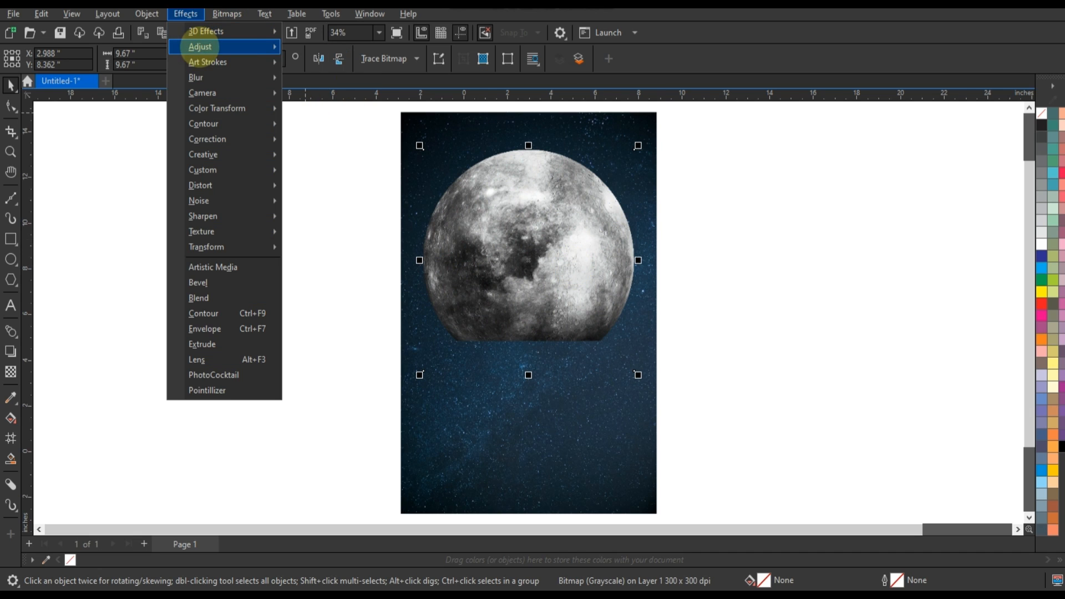
pyautogui.moveTo(228, 46)
pyautogui.click(319, 187)
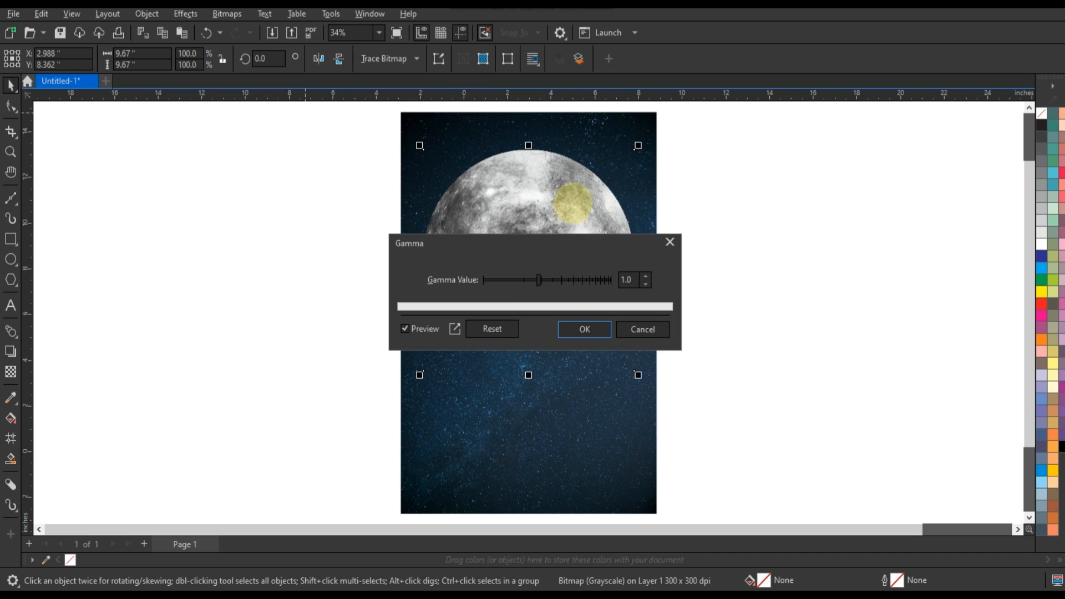
pyautogui.moveTo(572, 240); pyautogui.dragTo(878, 245)
pyautogui.click(828, 282)
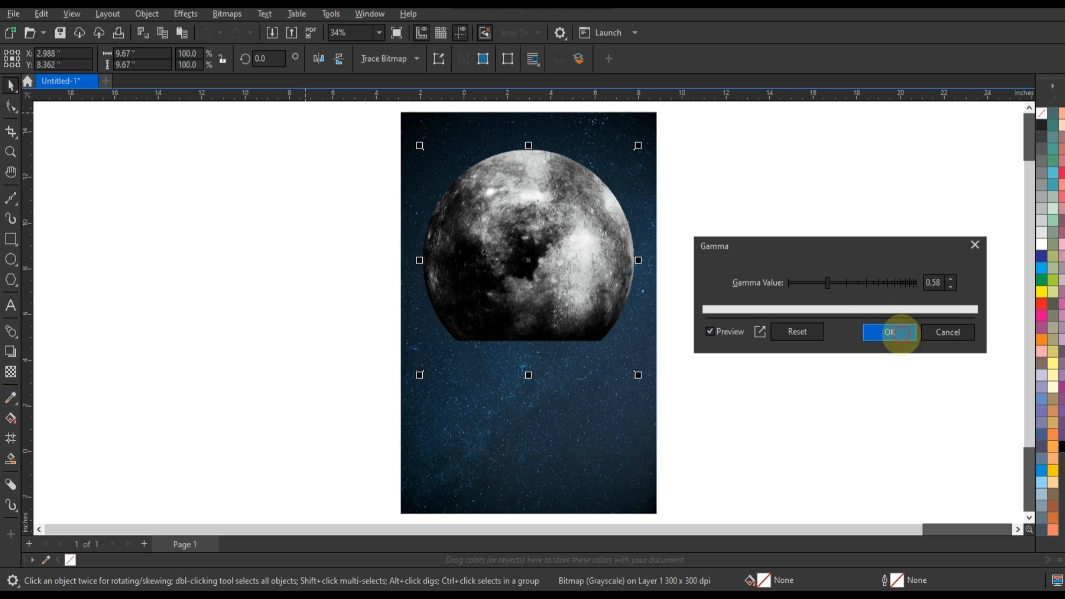
pyautogui.click(900, 333)
# Convert the planet to a 300 dpi RGB Color (24-bit) bitmap with a transparent background
pyautogui.click(226, 14)
pyautogui.click(261, 31)
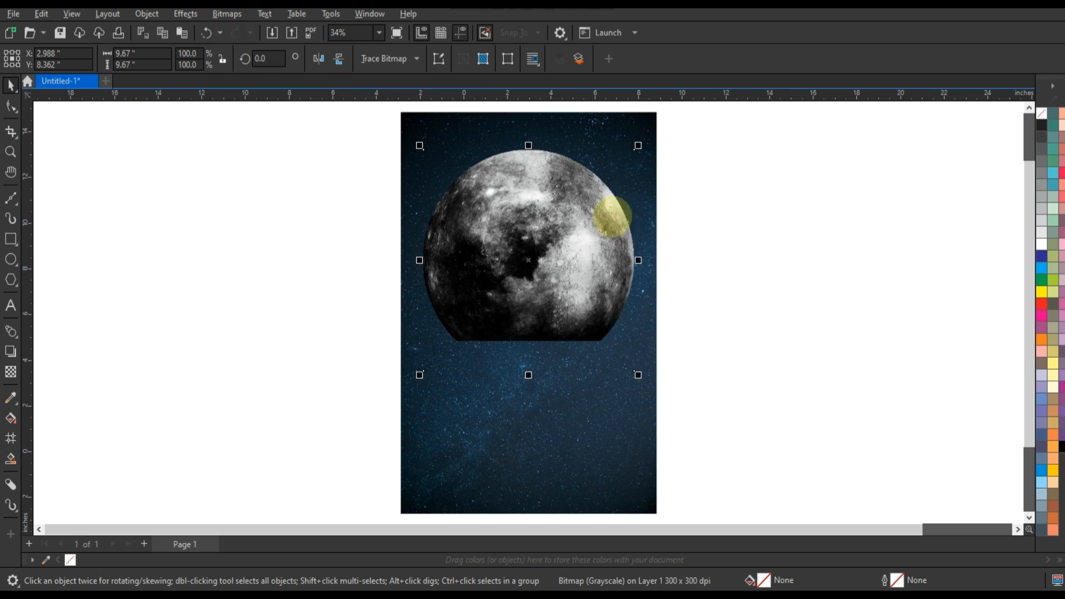
pyautogui.click(554, 257)
pyautogui.click(531, 313)
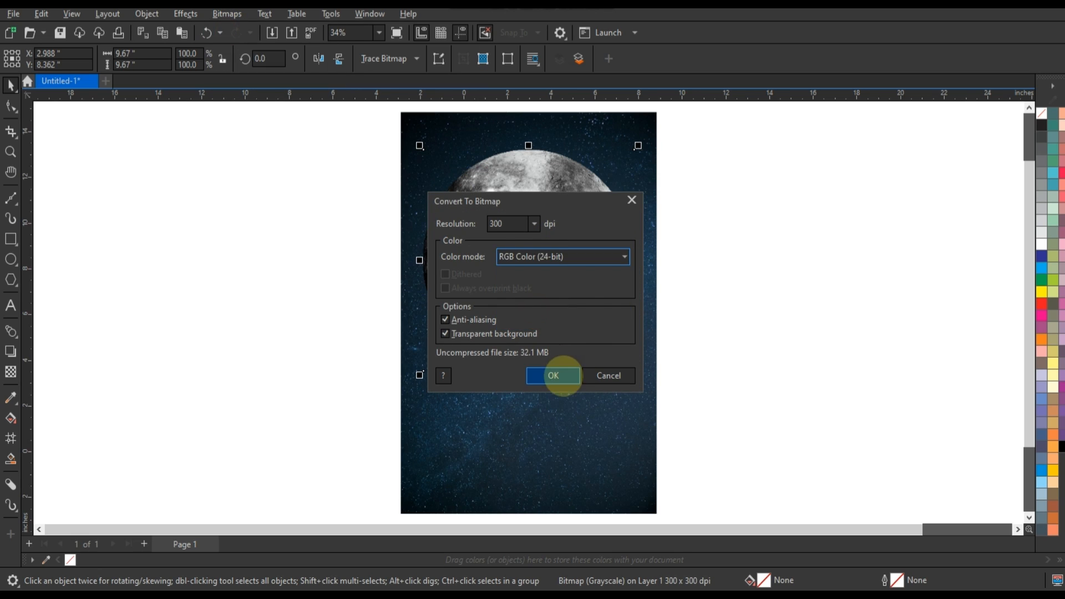
pyautogui.click(554, 376)
# Tint the planet with Color Balance set to Cyan–Red -19, Magenta–Green 5 and Yellow–Blue 20
pyautogui.click(185, 14)
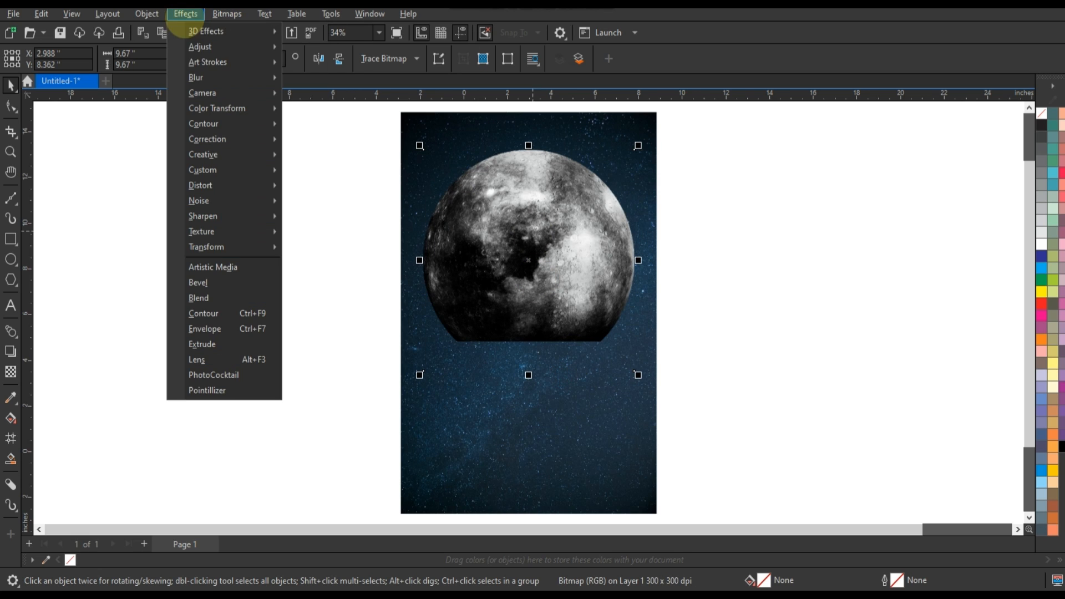
pyautogui.moveTo(200, 45)
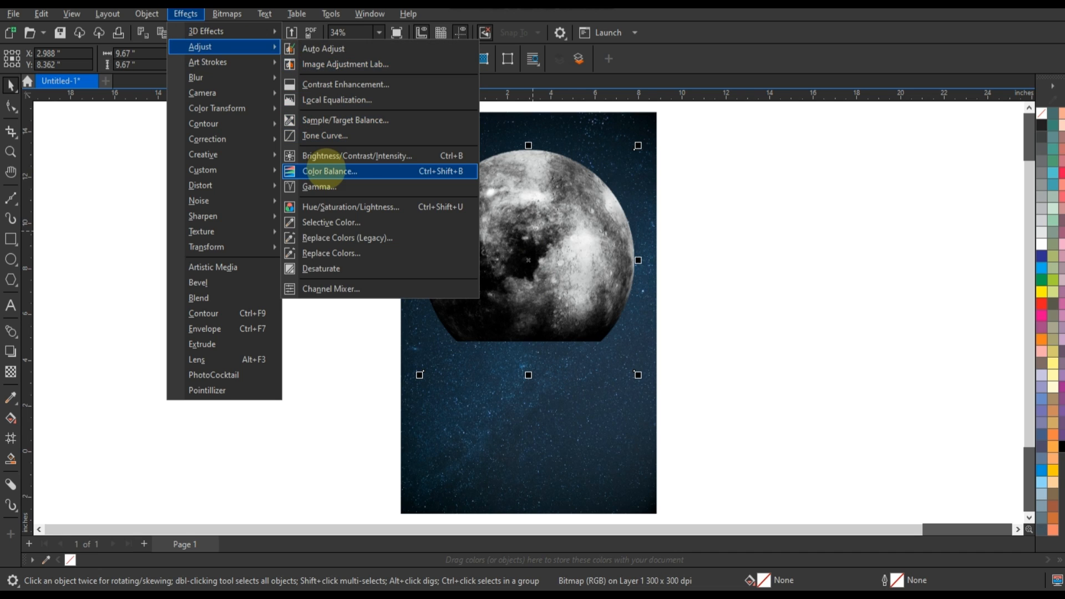
pyautogui.click(323, 170)
pyautogui.moveTo(583, 172); pyautogui.dragTo(877, 221)
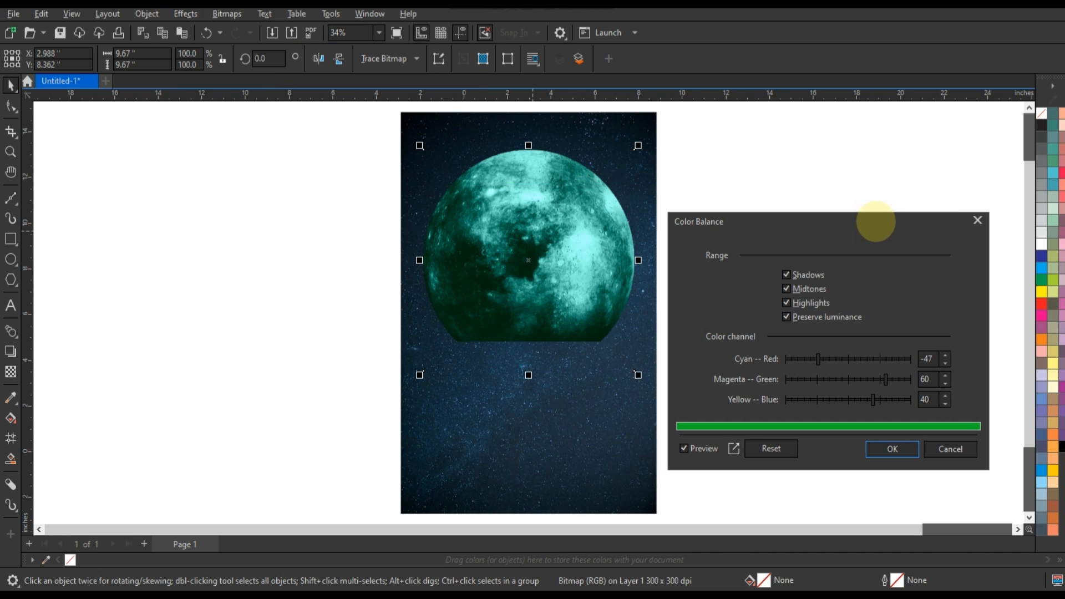
pyautogui.click(763, 449)
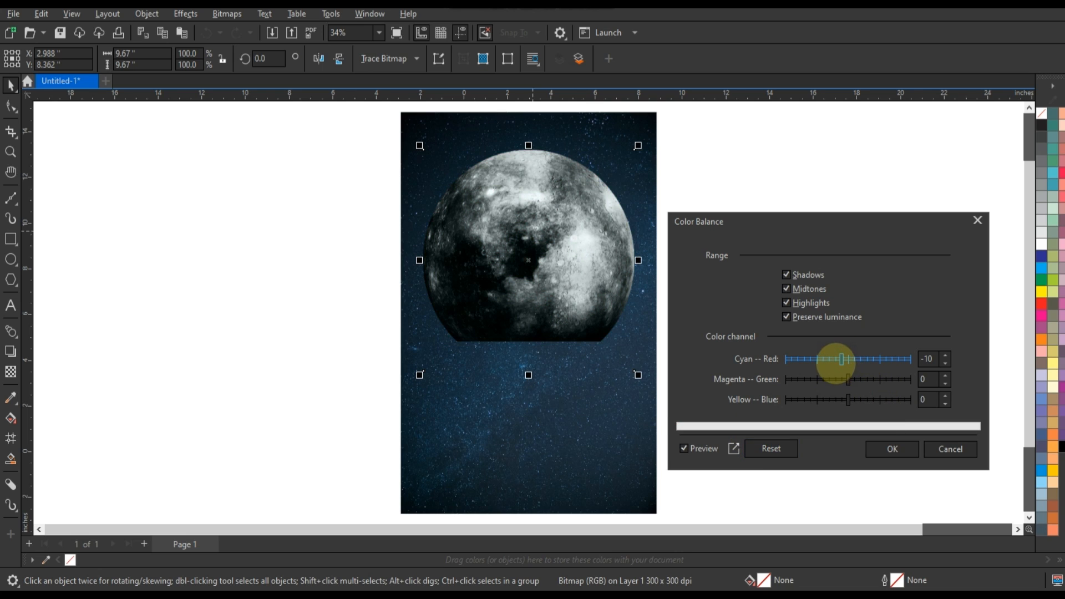
pyautogui.moveTo(855, 379); pyautogui.dragTo(852, 379)
pyautogui.click(861, 398)
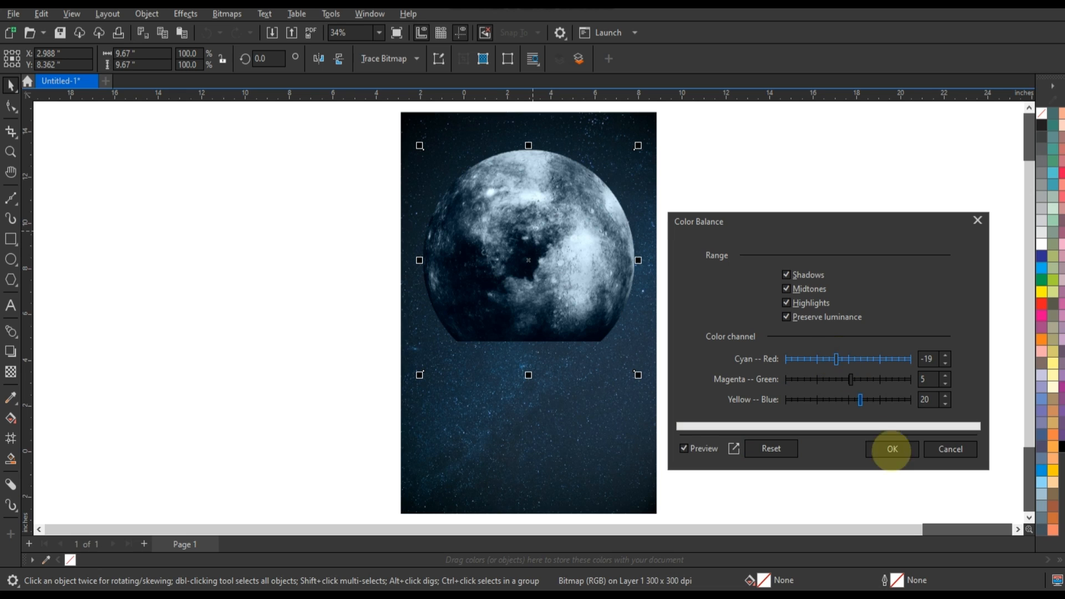
pyautogui.click(888, 450)
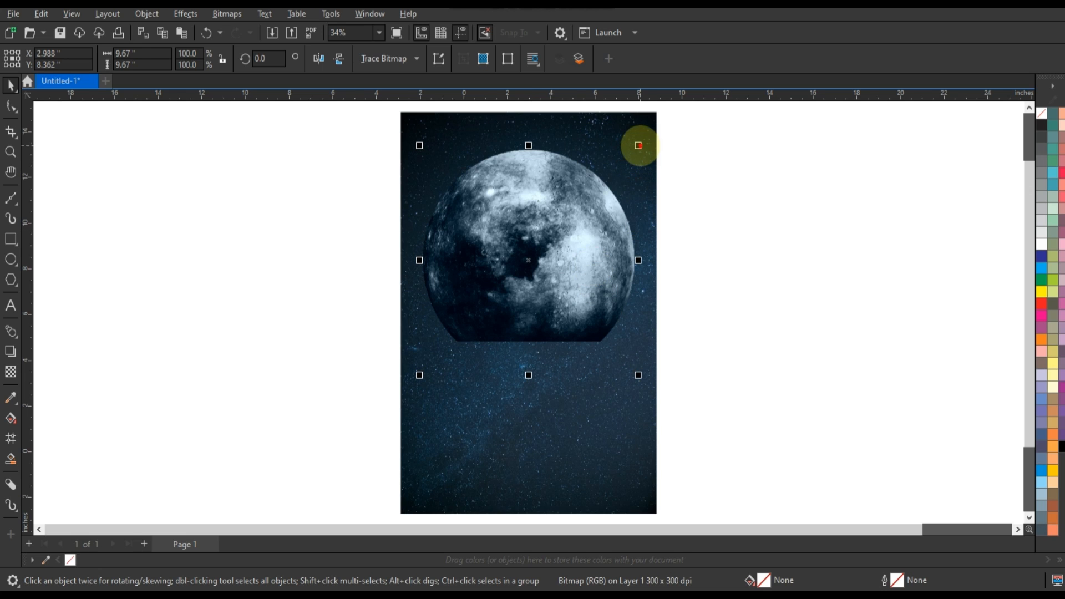
# Enlarge the blue-tinted planet about its centre to about 10.33 inches
pyautogui.moveTo(639, 145); pyautogui.dragTo(645, 139)
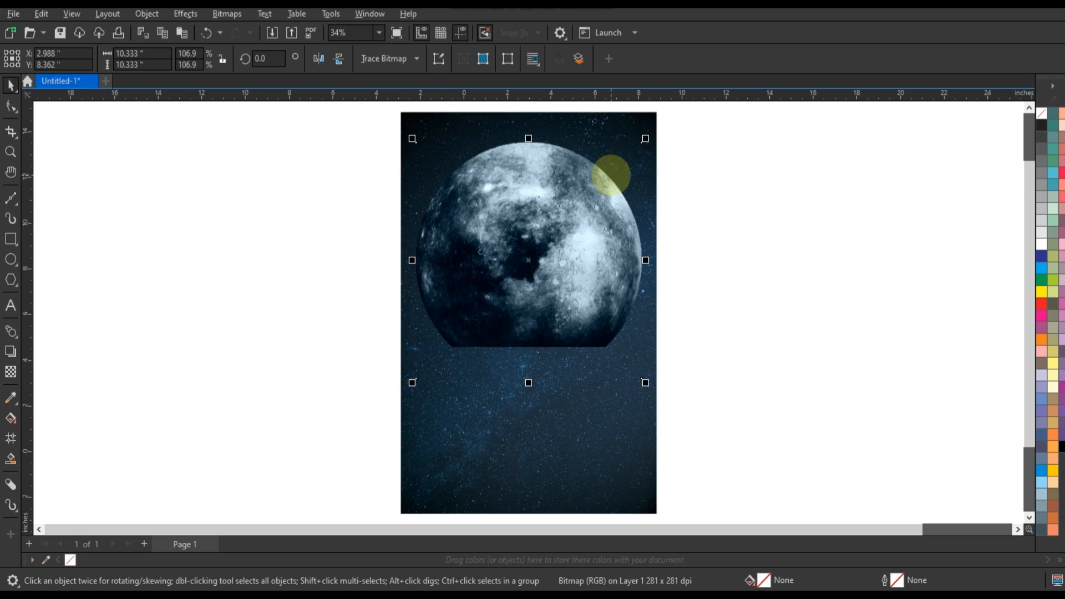
pyautogui.click(740, 209)
pyautogui.click(614, 426)
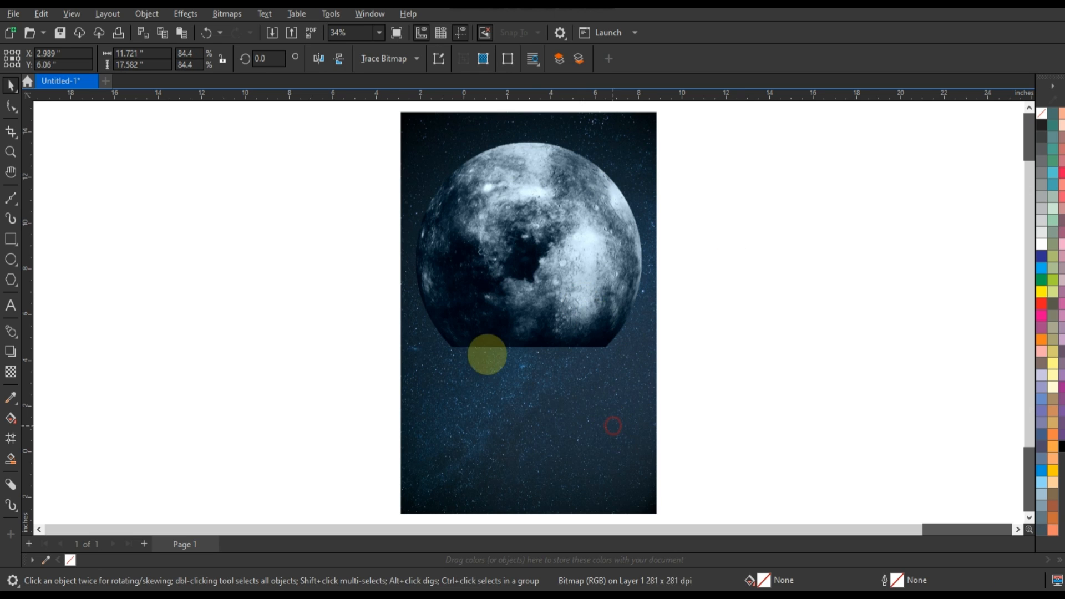
# Bring the woman's portrait photo to the front over the poster, enlarge it, and place it beside the poster
pyautogui.hscroll(5, 392, 304)
pyautogui.click(865, 264)
pyautogui.moveTo(866, 265); pyautogui.dragTo(251, 385)
pyautogui.hotkey('shift', 'pageup')
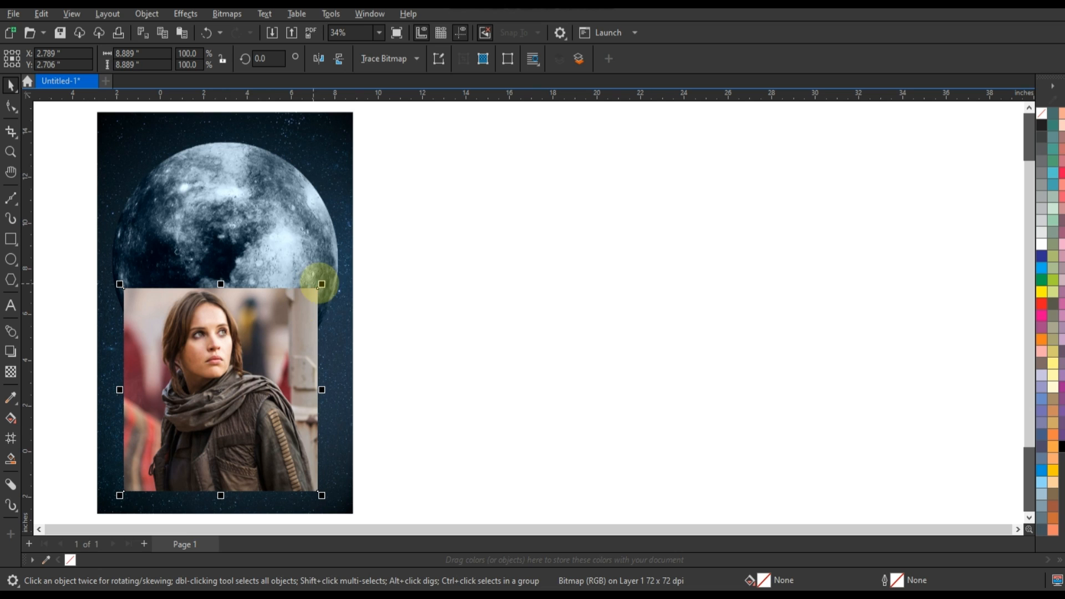
pyautogui.moveTo(322, 284); pyautogui.dragTo(354, 250)
pyautogui.moveTo(274, 337); pyautogui.dragTo(559, 248)
# Place the cut-out portrait over the planet on the poster and move the original photo farther away
pyautogui.scroll(-1, 352, 251)
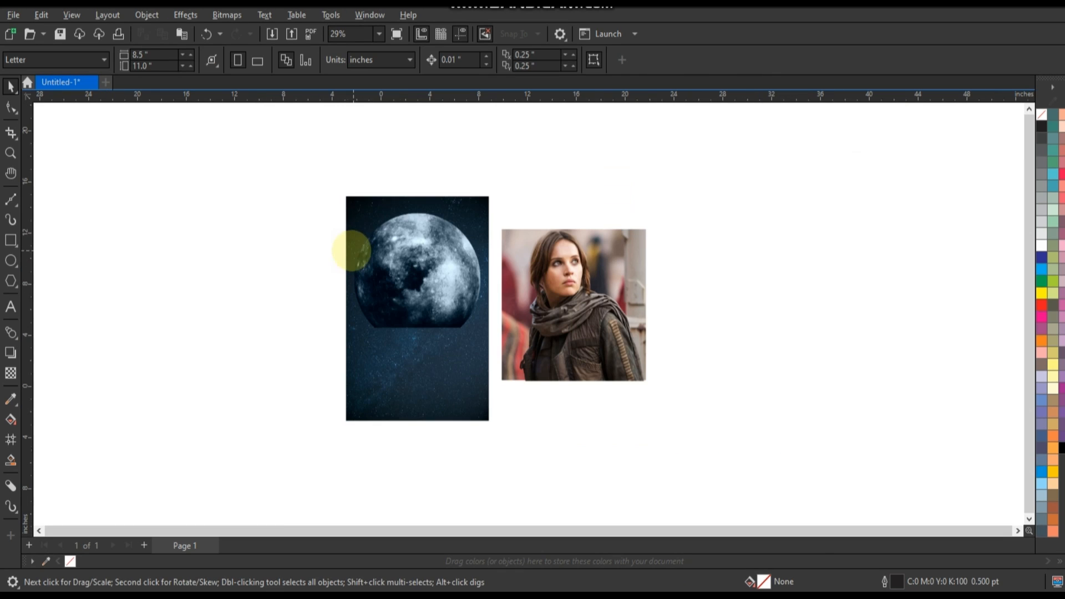
pyautogui.moveTo(305, 179); pyautogui.dragTo(720, 440)
pyautogui.hotkey('shift', 'F2')
pyautogui.moveTo(685, 348); pyautogui.dragTo(435, 362)
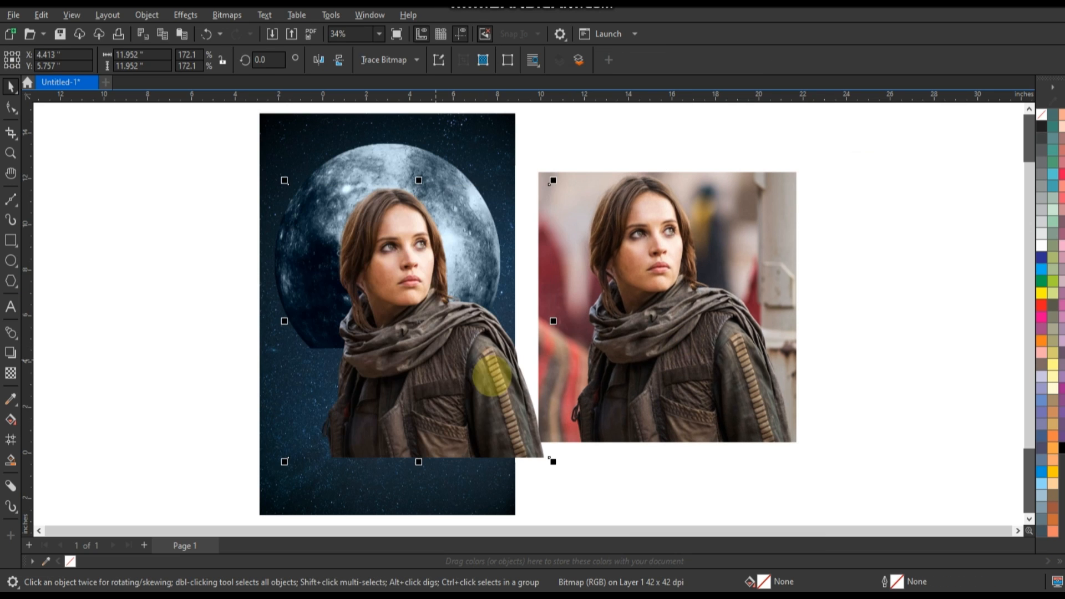
pyautogui.moveTo(662, 373); pyautogui.dragTo(841, 379)
pyautogui.moveTo(475, 412); pyautogui.dragTo(427, 417)
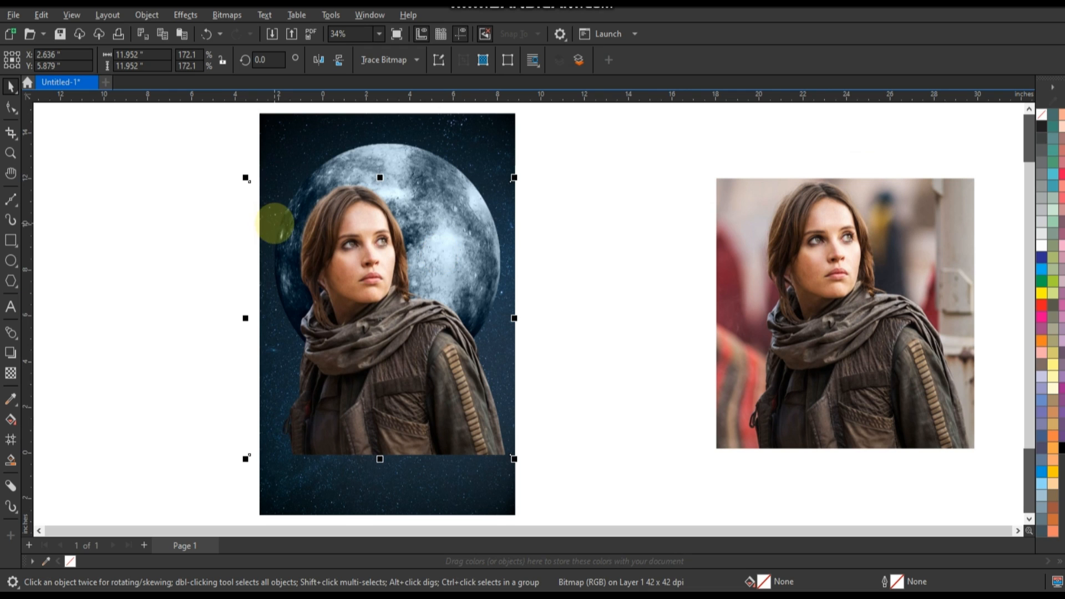
# Enlarge the cut-out portrait to about 13 inches and nudge it into position over the planet
pyautogui.moveTo(245, 178); pyautogui.dragTo(236, 169)
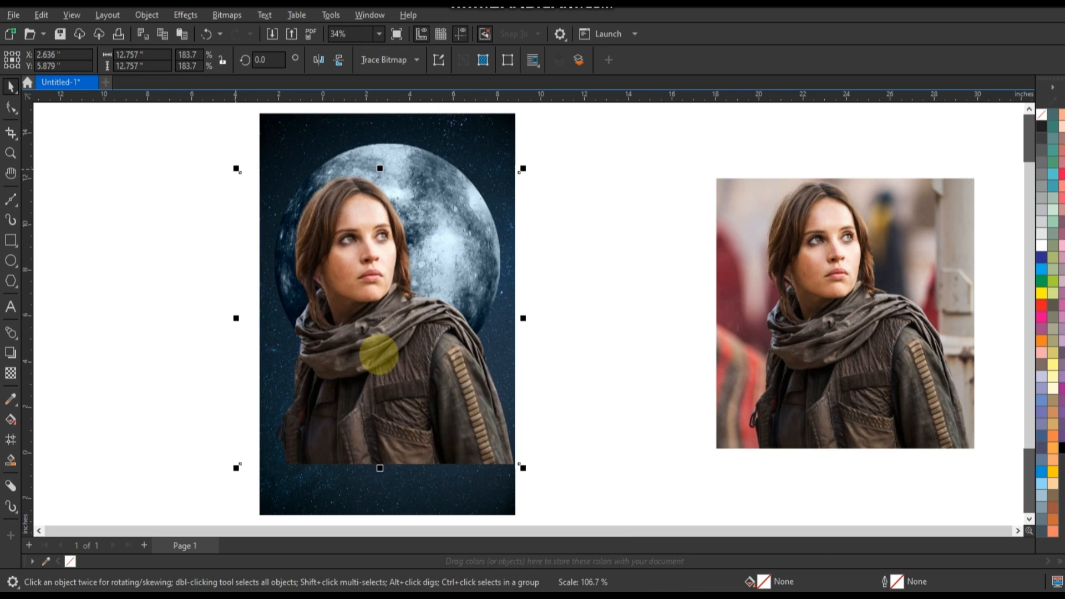
pyautogui.moveTo(381, 354); pyautogui.dragTo(376, 349)
pyautogui.moveTo(518, 165); pyautogui.dragTo(522, 161)
# Place a duplicate of the cut-out portrait on the empty area beside the poster
pyautogui.scroll(1, 527, 202)
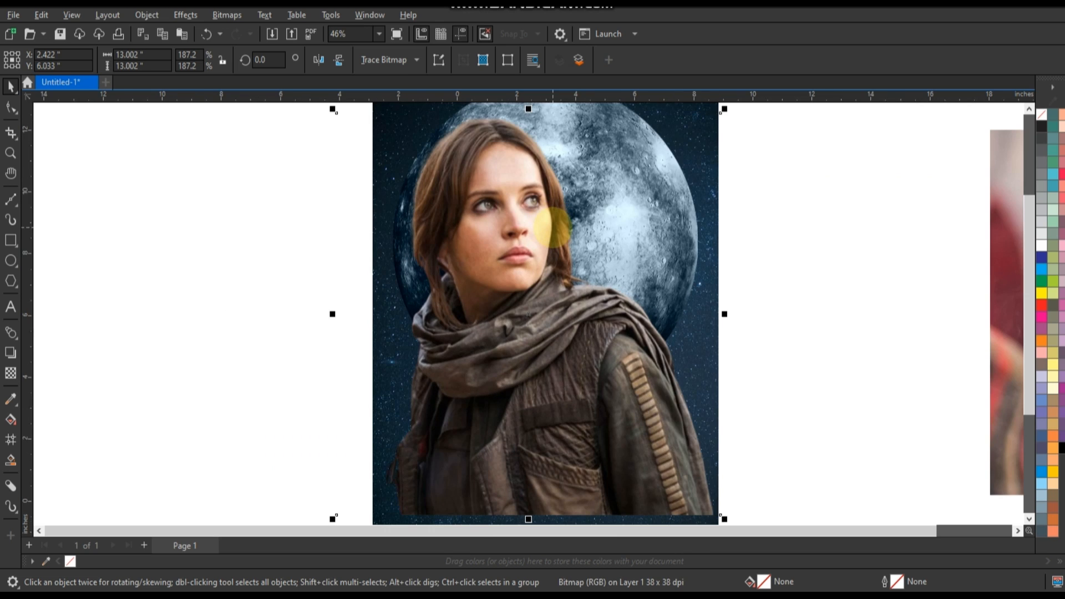
pyautogui.scroll(-1, 552, 226)
pyautogui.moveTo(561, 292); pyautogui.dragTo(269, 295)
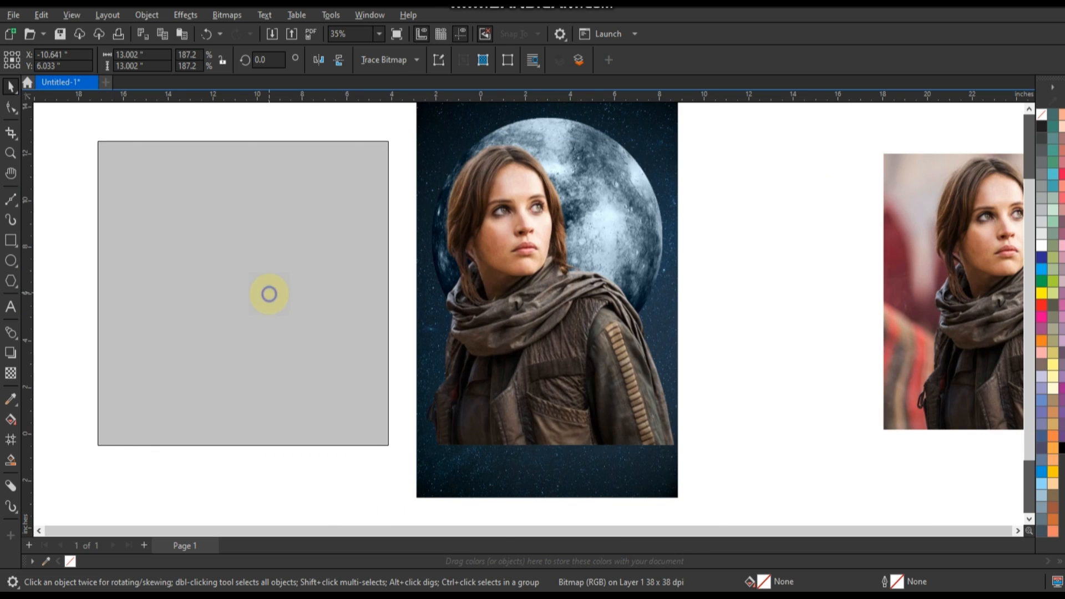
# Adjust the poster portrait with Brightness/Contrast/Intensity: brightness 0, contrast 26 and intensity 0
pyautogui.click(580, 320)
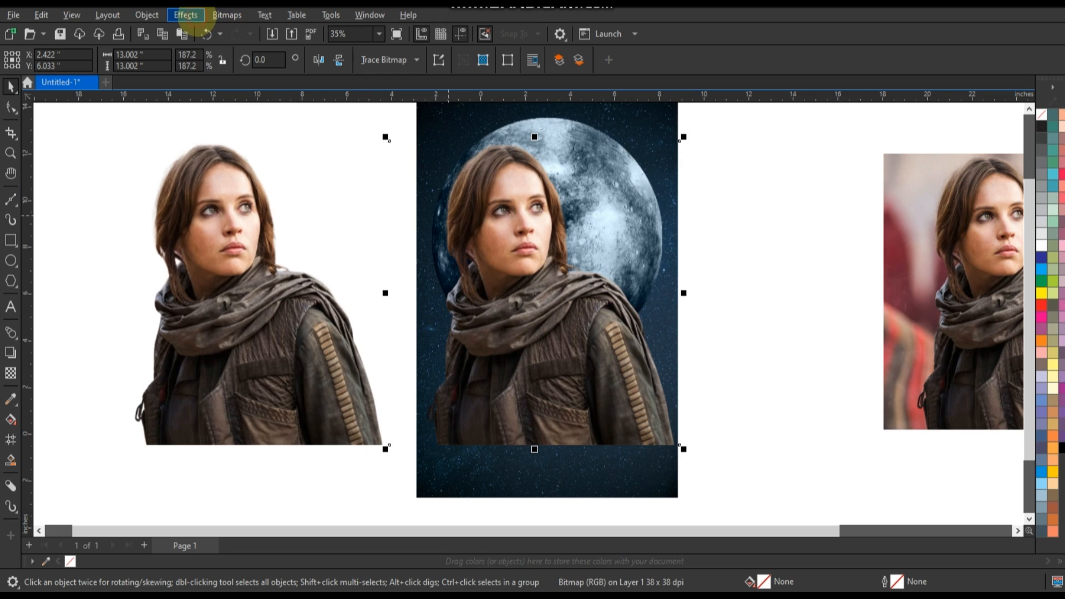
pyautogui.click(186, 15)
pyautogui.moveTo(201, 48)
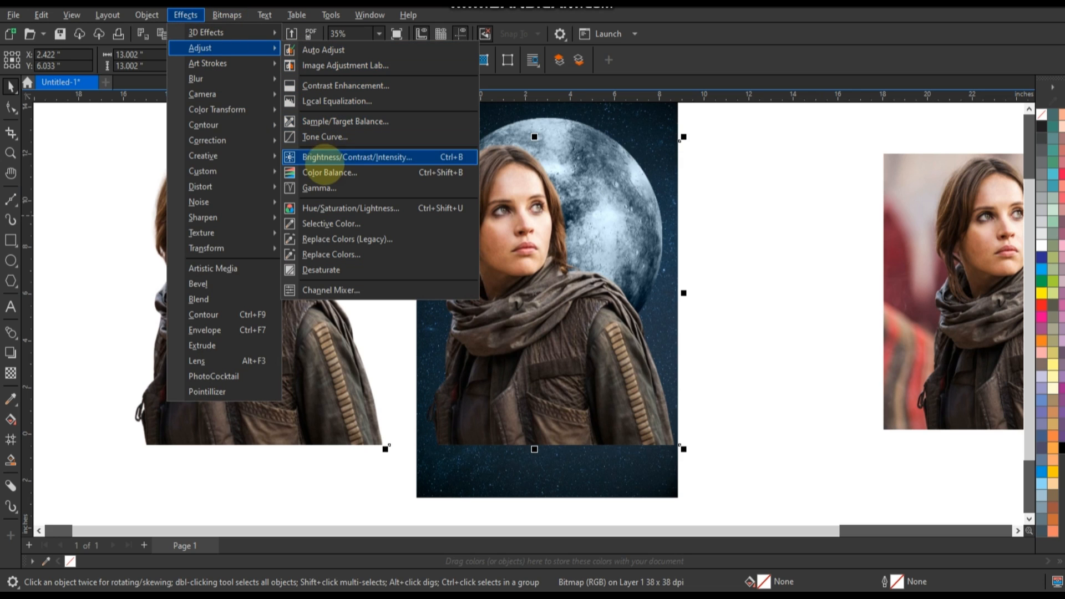
pyautogui.click(325, 158)
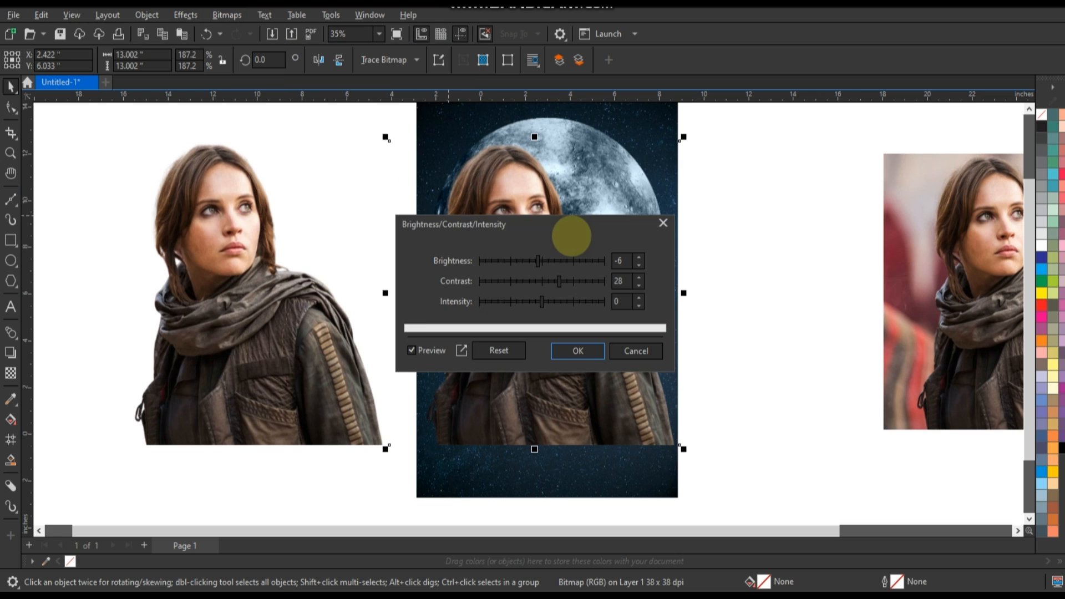
pyautogui.moveTo(611, 222); pyautogui.dragTo(802, 239)
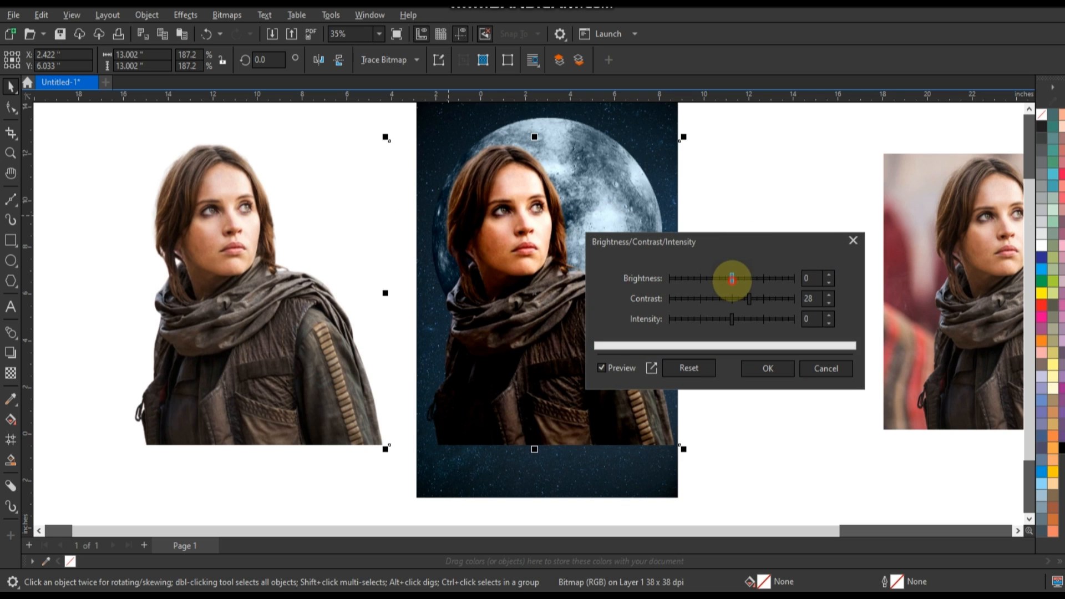
pyautogui.click(732, 279)
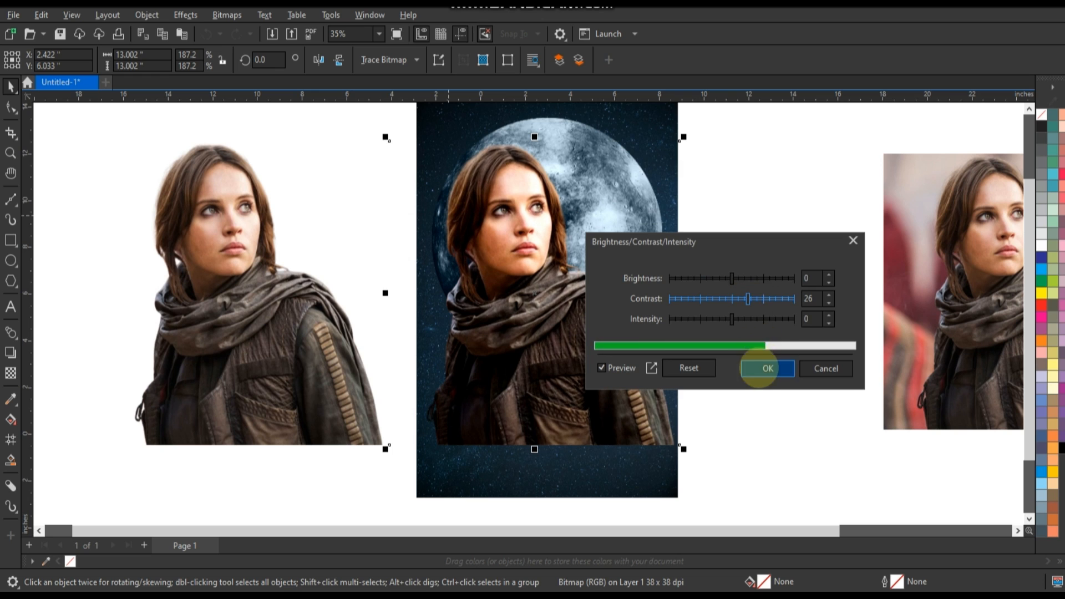
pyautogui.click(758, 367)
# Cool the poster portrait's colors with Color Balance: Cyan–Red -23, Magenta–Green 0 and Yellow–Blue 3
pyautogui.scroll(1, 740, 302)
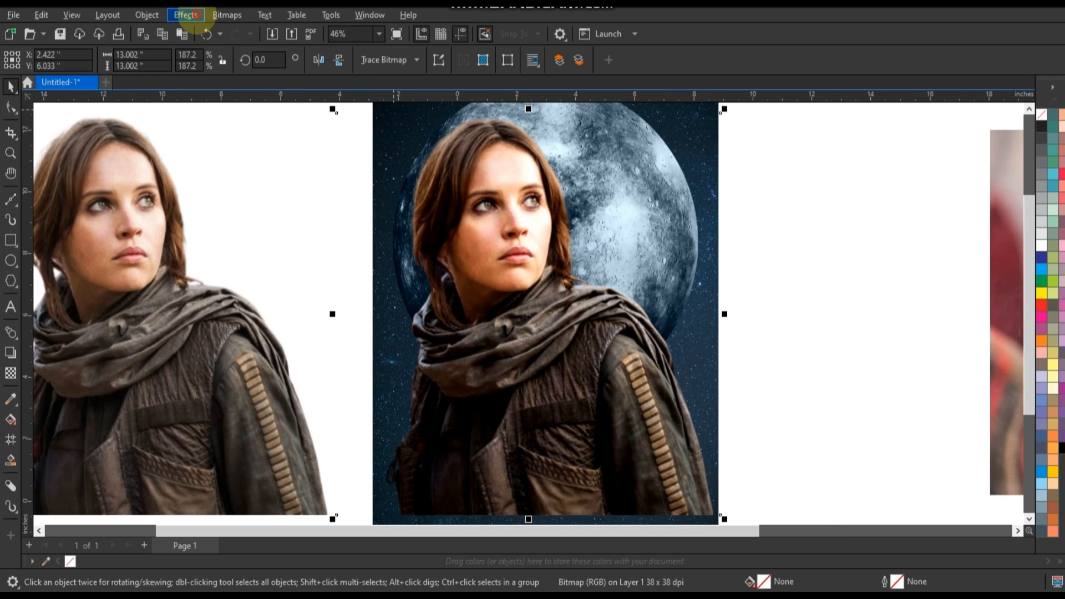
pyautogui.click(186, 15)
pyautogui.moveTo(238, 48)
pyautogui.click(341, 175)
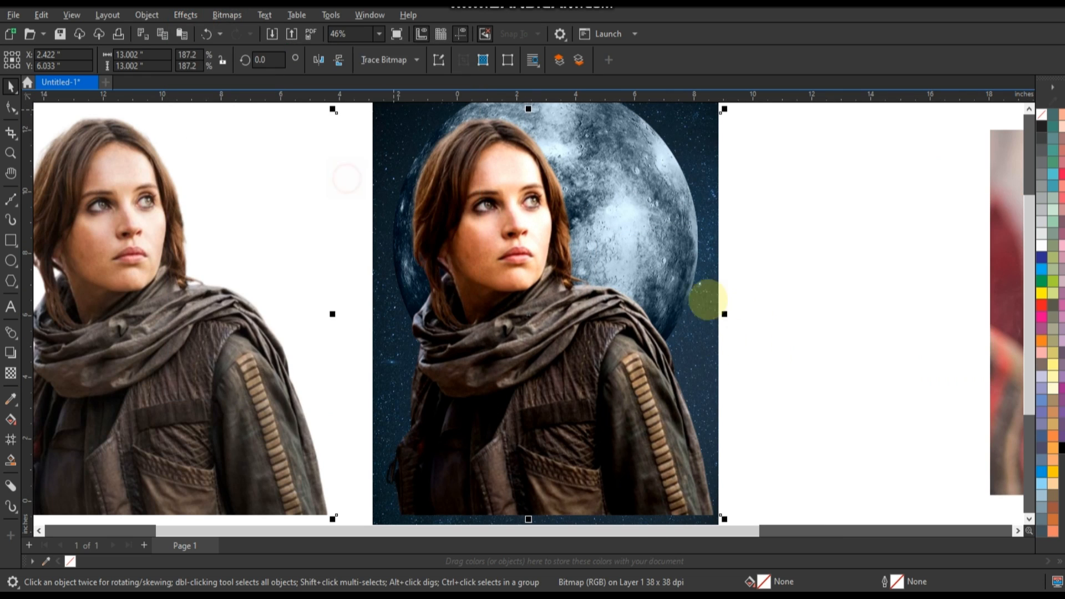
pyautogui.moveTo(578, 174); pyautogui.dragTo(885, 186)
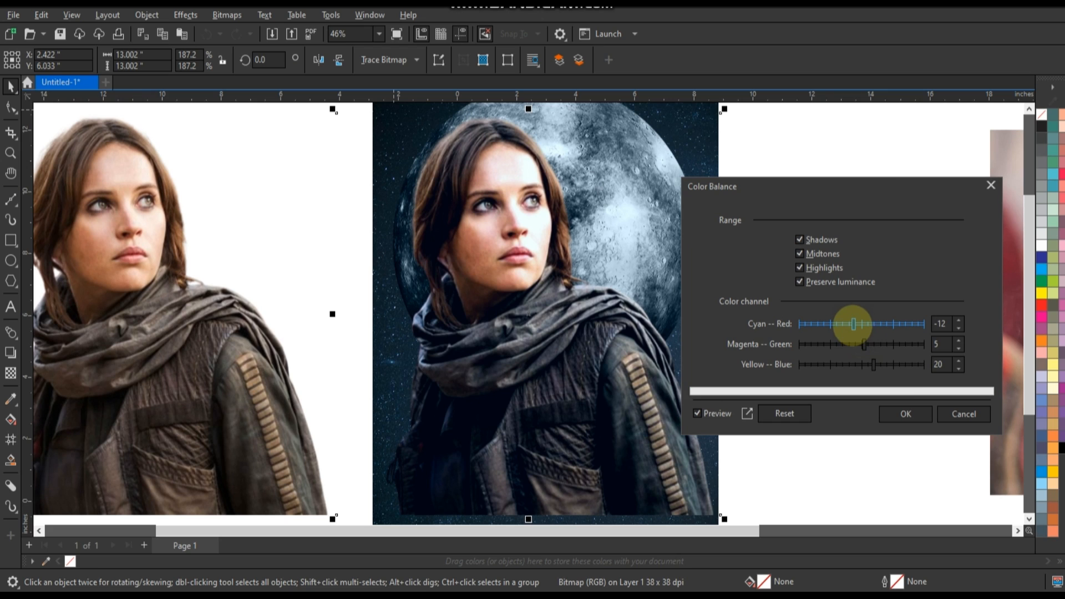
pyautogui.moveTo(849, 324); pyautogui.dragTo(862, 345)
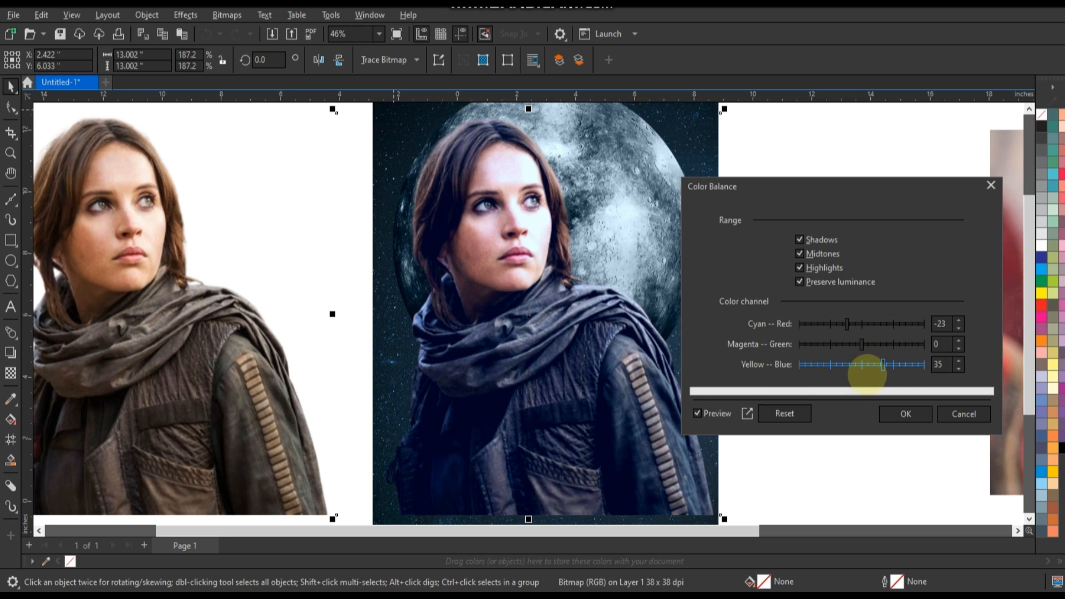
pyautogui.moveTo(872, 364); pyautogui.dragTo(864, 366)
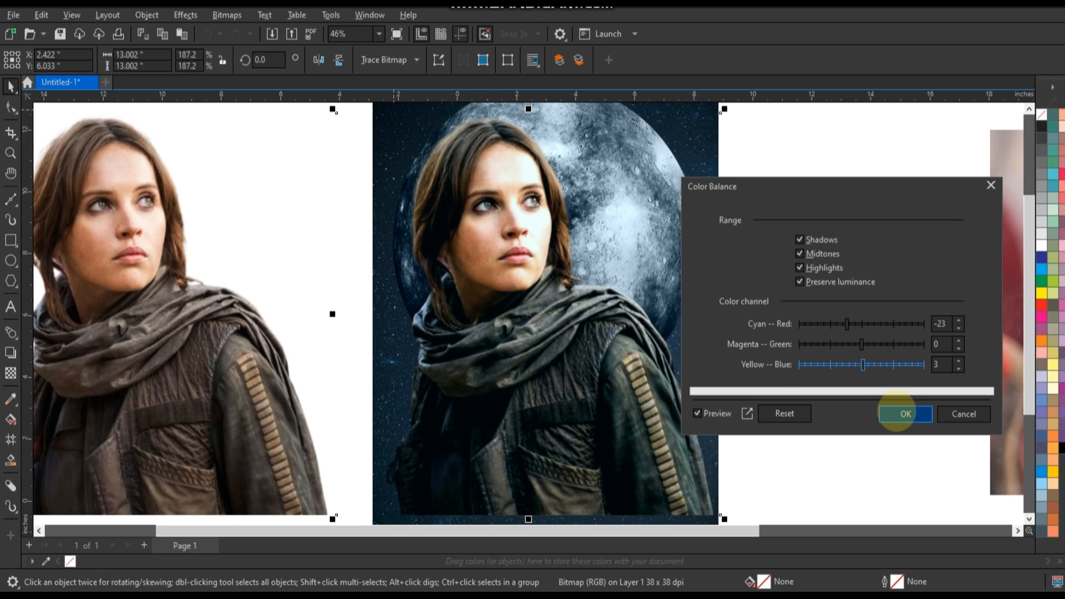
pyautogui.click(897, 414)
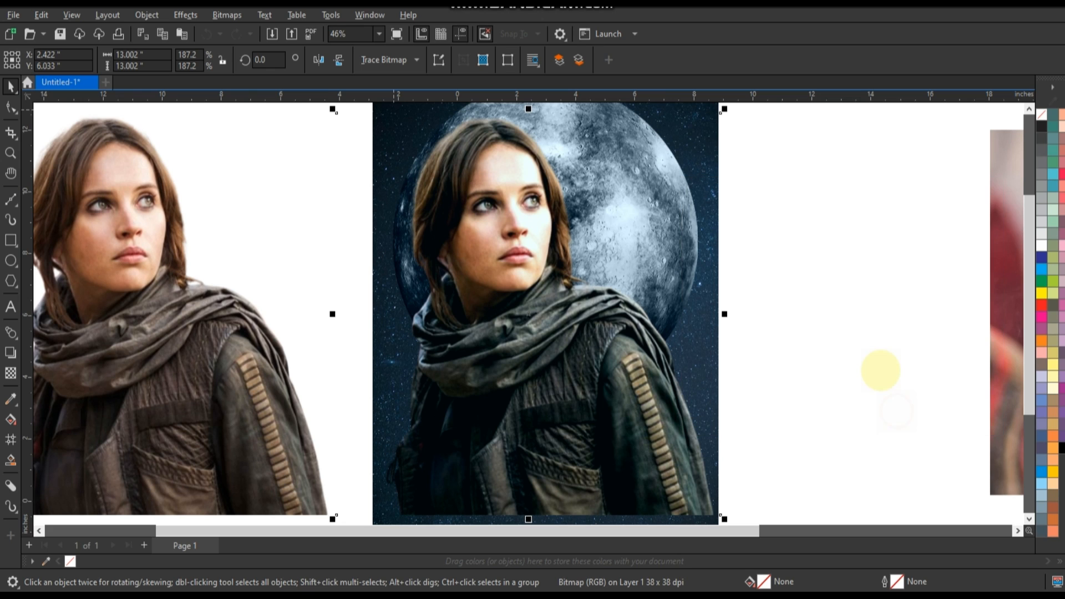
# Convert the duplicate portrait beside the poster to a 300 dpi grayscale bitmap with a transparent background
pyautogui.click(316, 349)
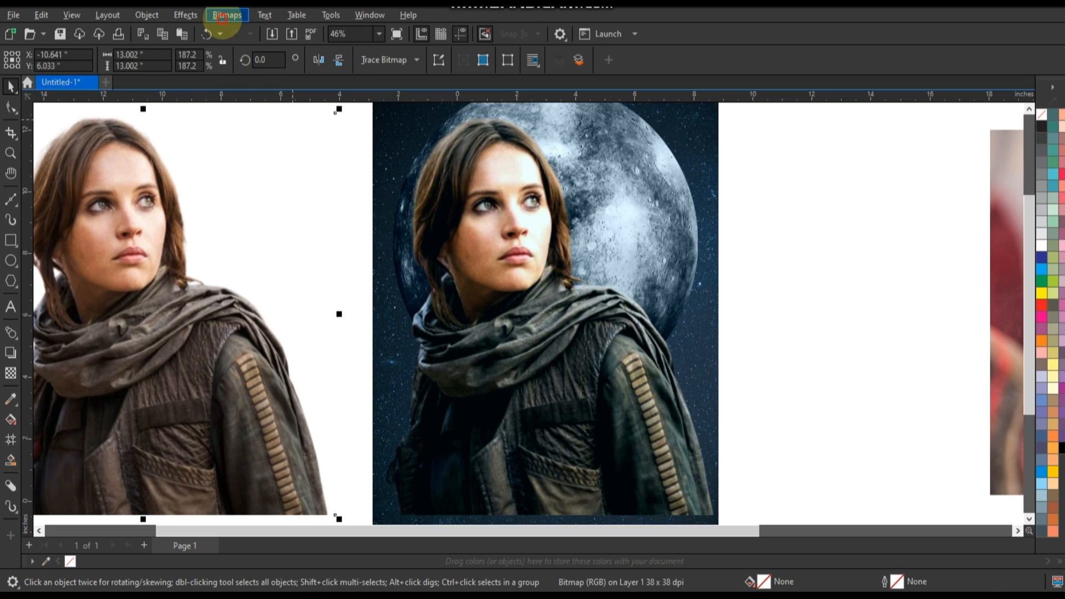
pyautogui.click(222, 16)
pyautogui.click(239, 31)
pyautogui.click(532, 258)
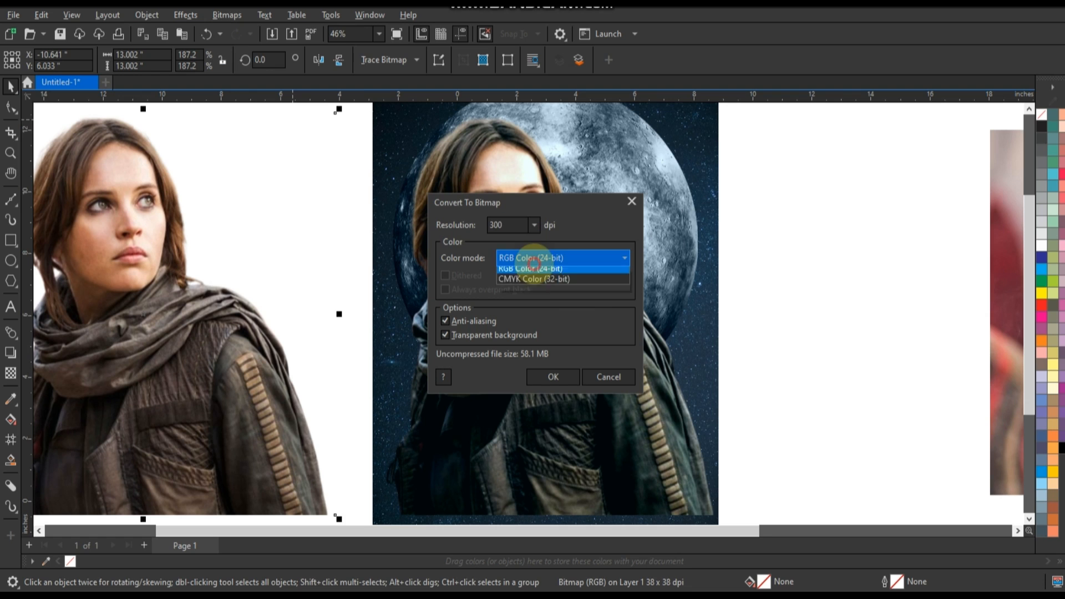
pyautogui.click(533, 278)
pyautogui.click(554, 377)
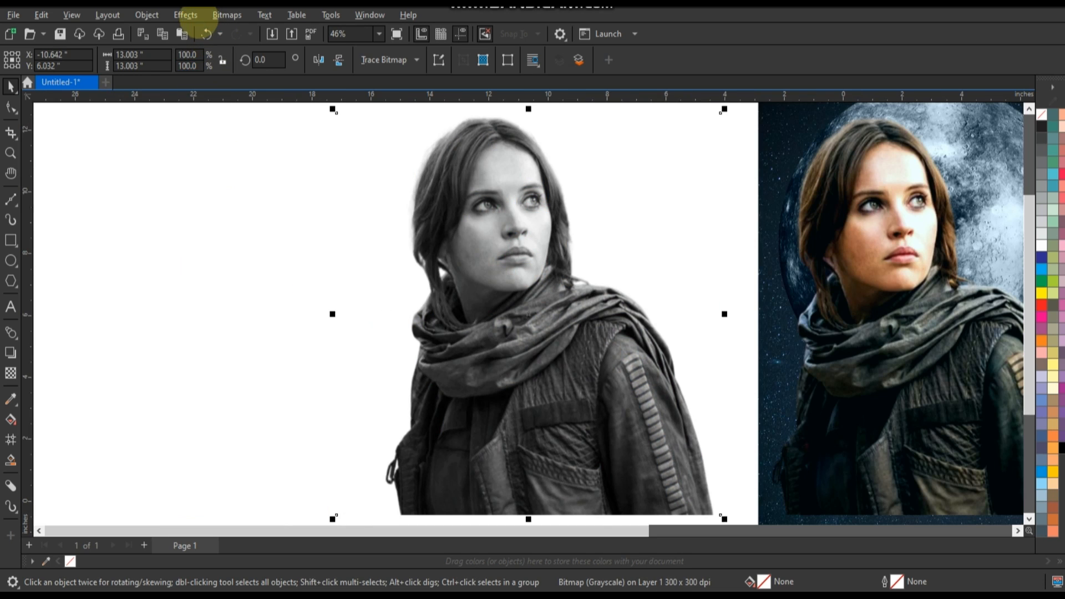
# Darken the grayscale portrait by setting its gamma value to 0.48
pyautogui.click(185, 15)
pyautogui.moveTo(278, 49)
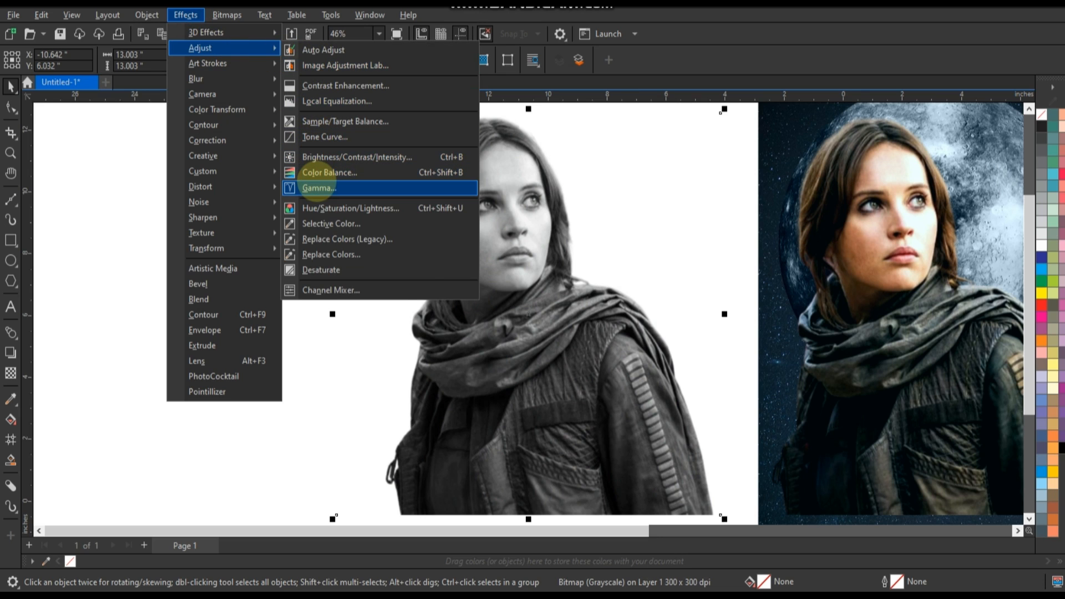
pyautogui.click(333, 187)
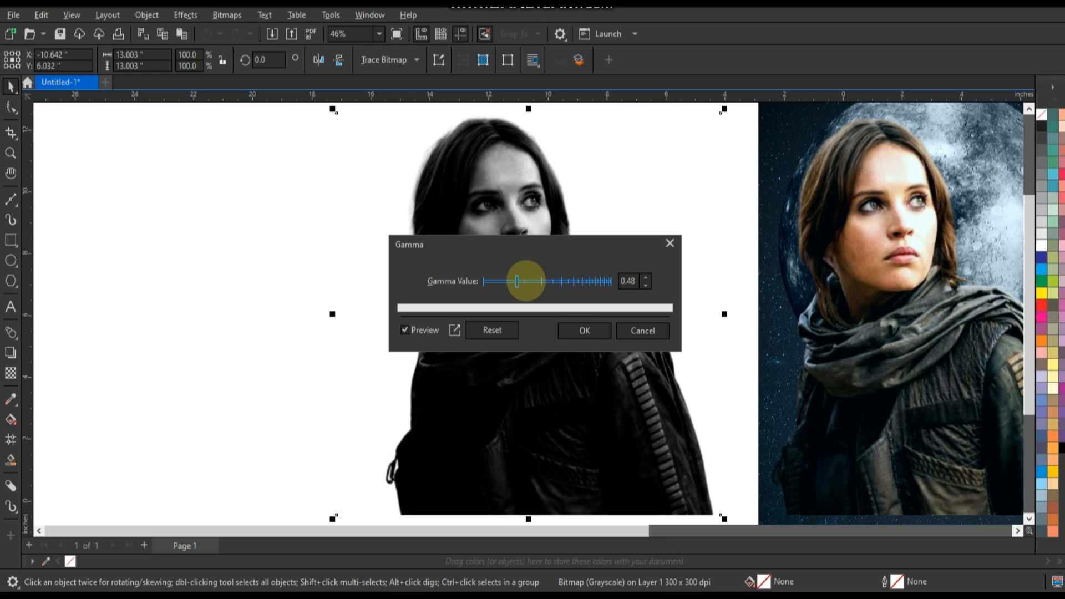
pyautogui.click(583, 330)
# Convert the darkened grayscale portrait to an RGB Color (24-bit) bitmap at 300 dpi
pyautogui.scroll(-1, 360, 290)
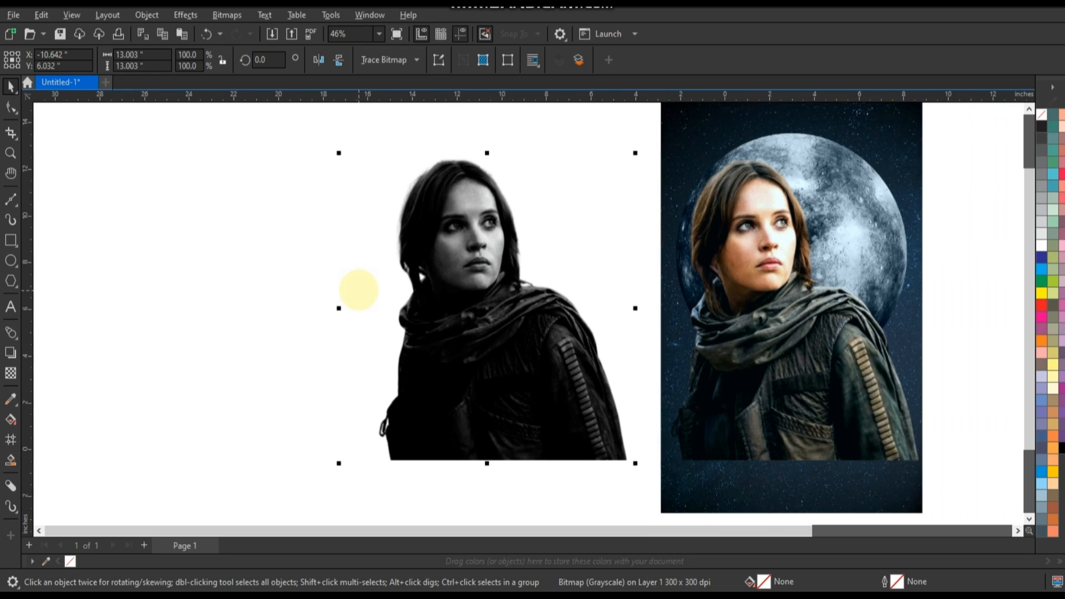
pyautogui.click(227, 15)
pyautogui.click(244, 34)
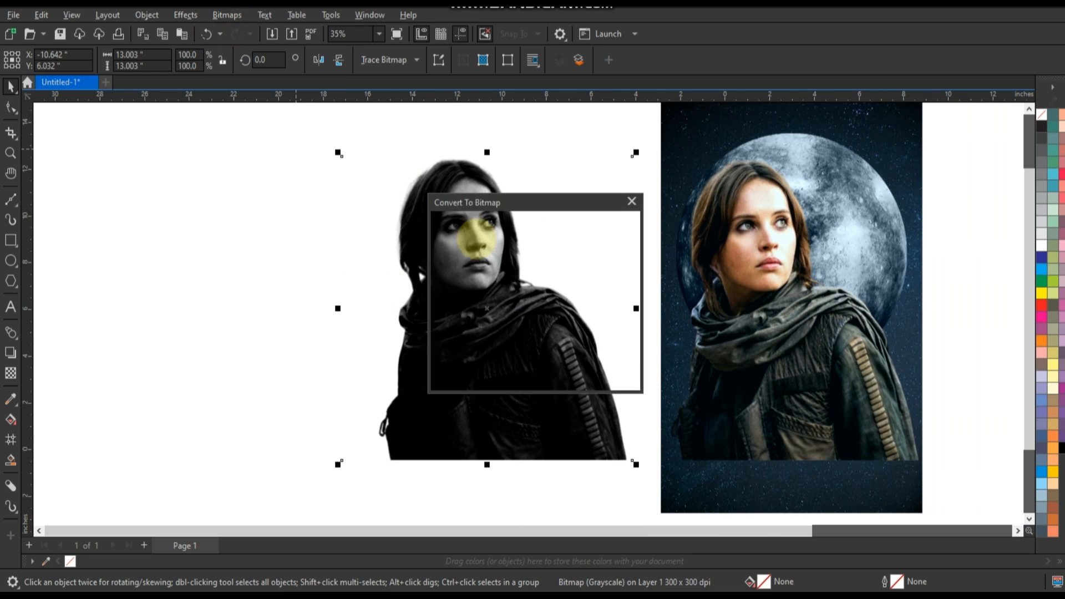
pyautogui.click(547, 259)
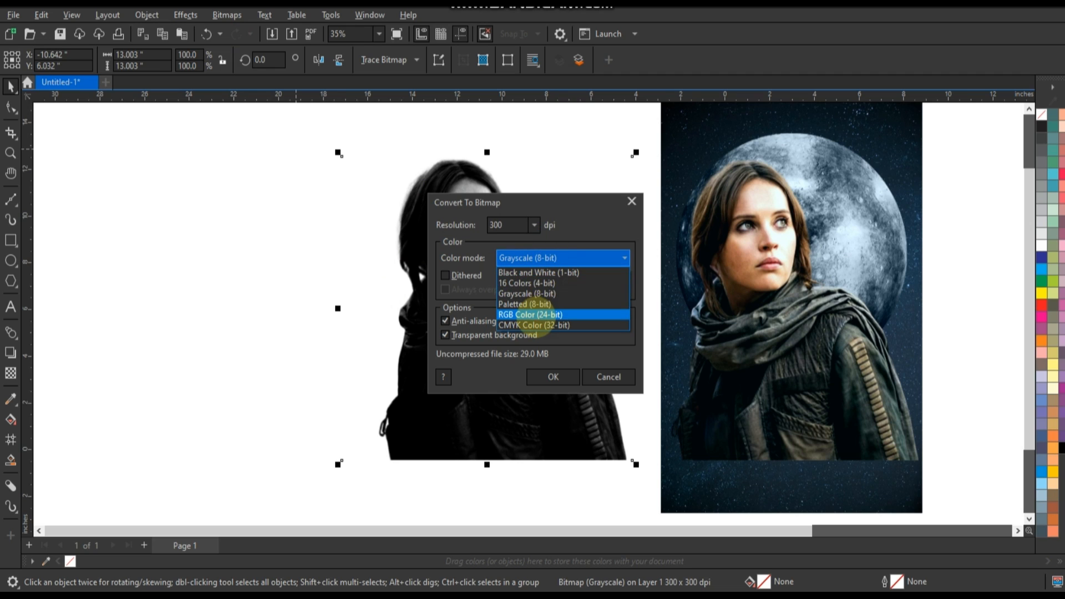
pyautogui.click(542, 312)
pyautogui.click(537, 375)
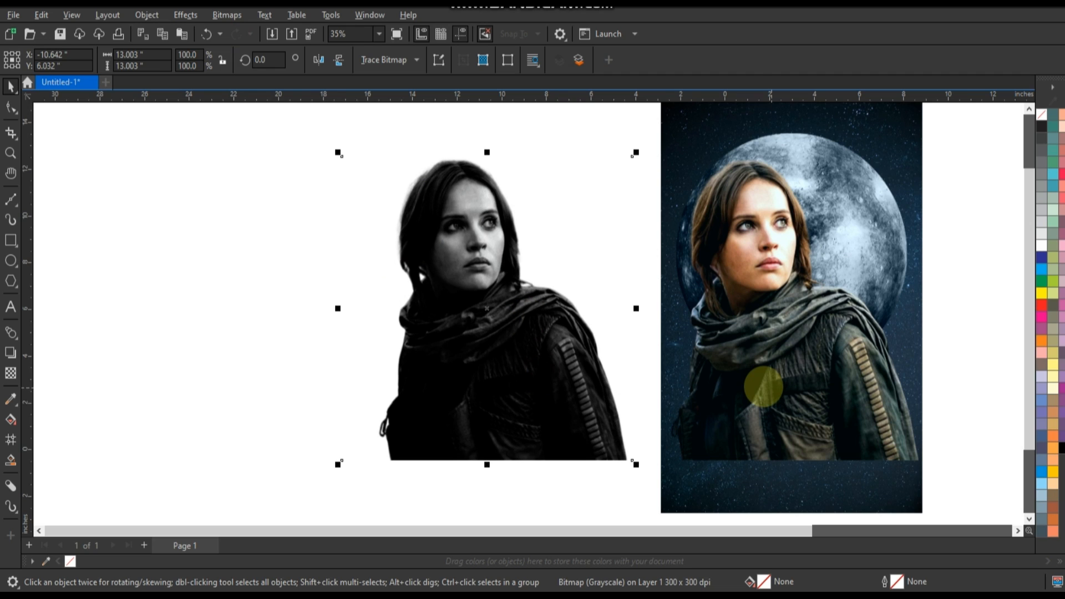
# Align the darkened copy over the poster portrait and tint it green with Color Balance: Cyan–Red -22, Magenta–Green 26, Yellow–Blue 3
pyautogui.moveTo(764, 387); pyautogui.dragTo(762, 382)
pyautogui.hotkey('shift', 'F2')
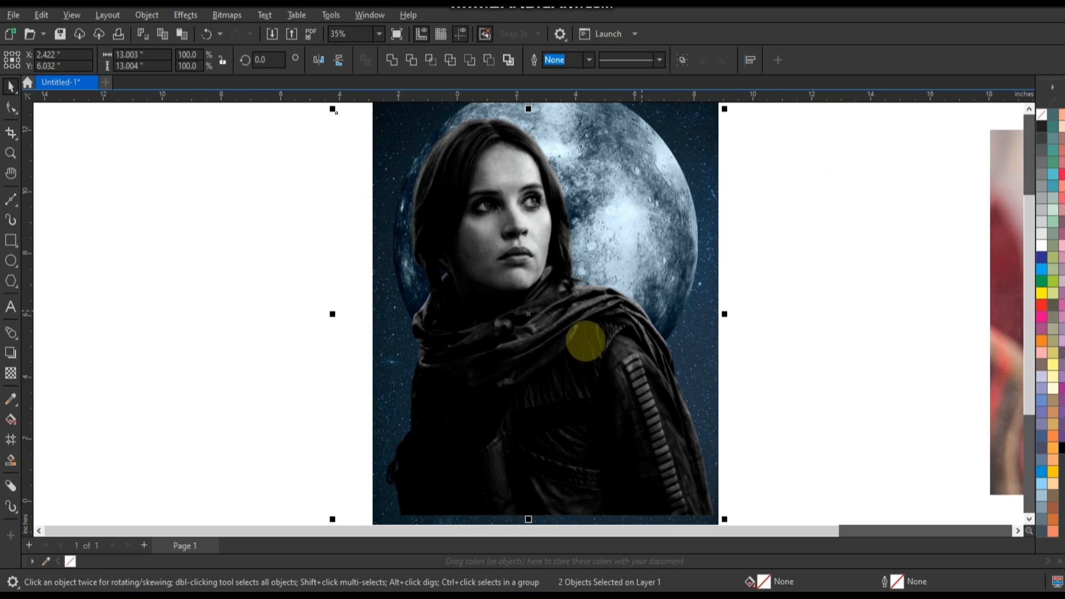
pyautogui.hotkey('ctrl', 'shift', 'b')
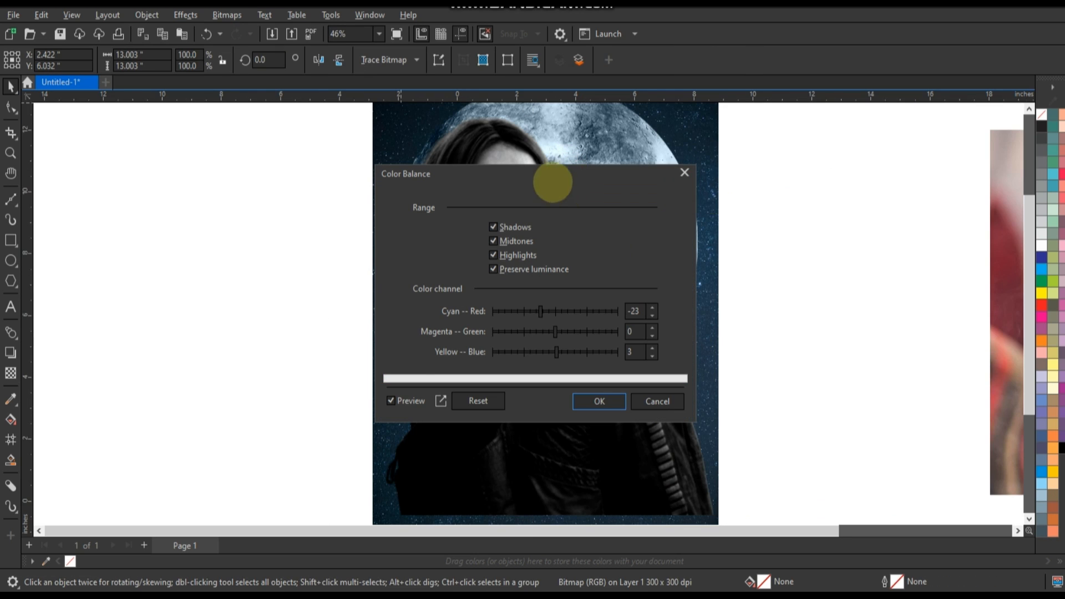
pyautogui.moveTo(551, 183); pyautogui.dragTo(836, 194)
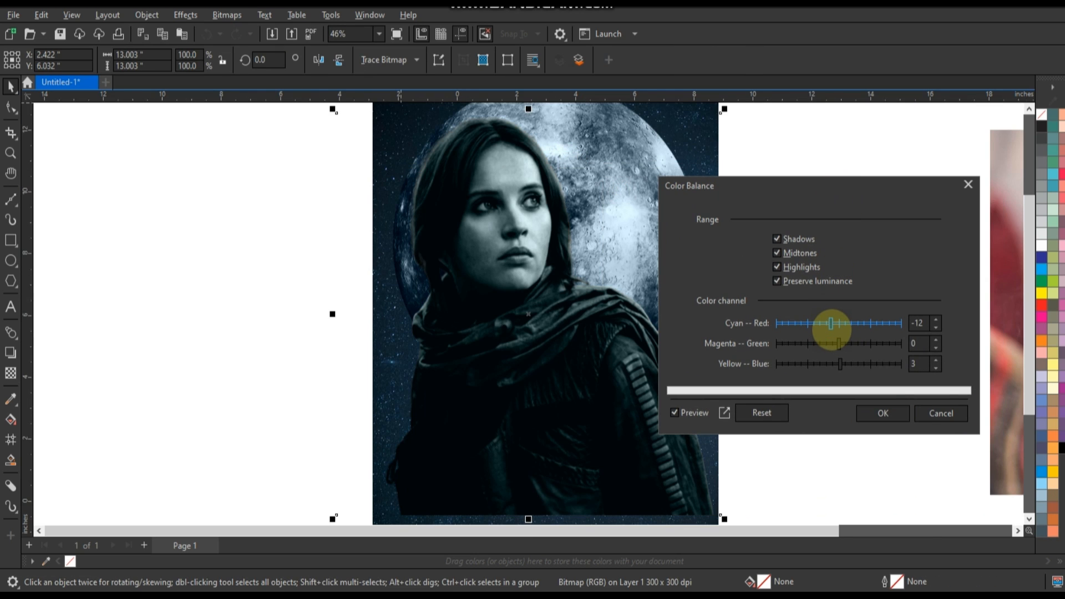
pyautogui.moveTo(846, 324); pyautogui.dragTo(825, 324)
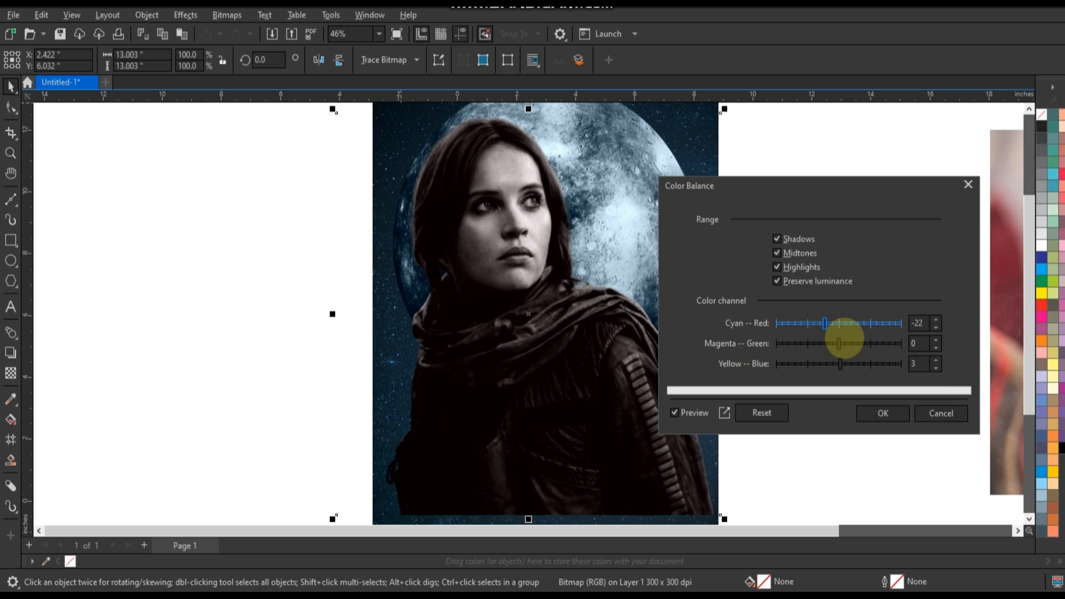
pyautogui.click(855, 344)
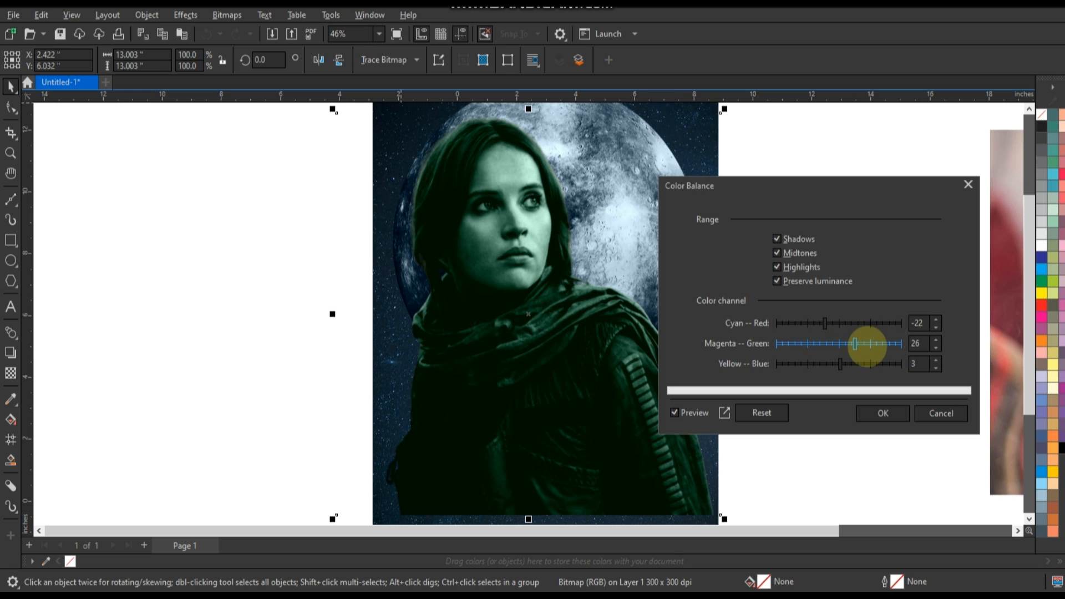
pyautogui.click(882, 413)
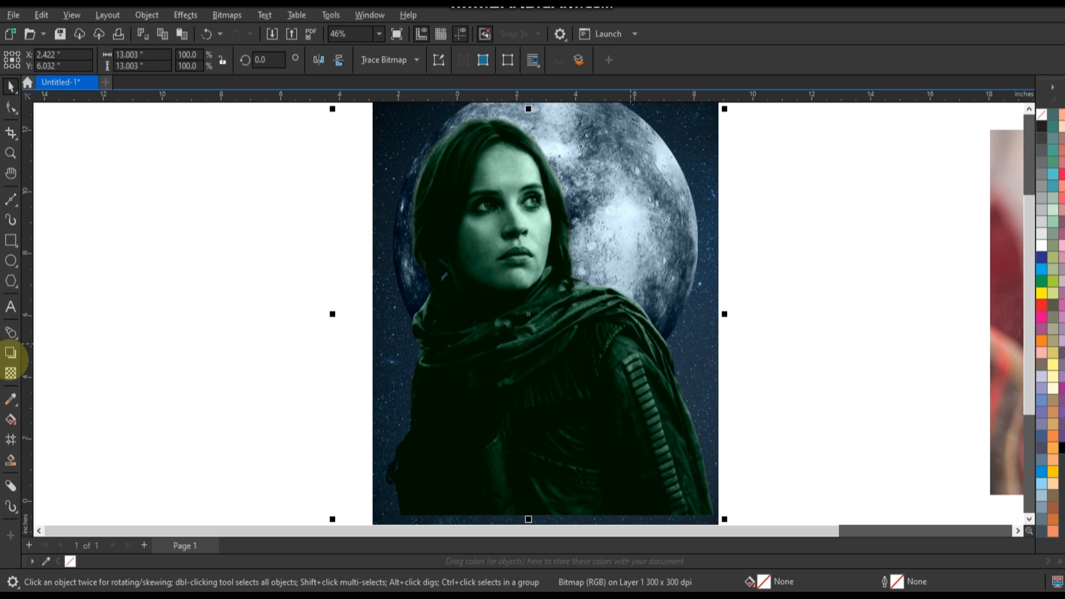
# Apply a fountain transparency to the green portrait copy, fading it out from behind the hair toward the scarf
pyautogui.click(10, 374)
pyautogui.moveTo(408, 287); pyautogui.dragTo(548, 305)
pyautogui.moveTo(408, 287); pyautogui.dragTo(391, 268)
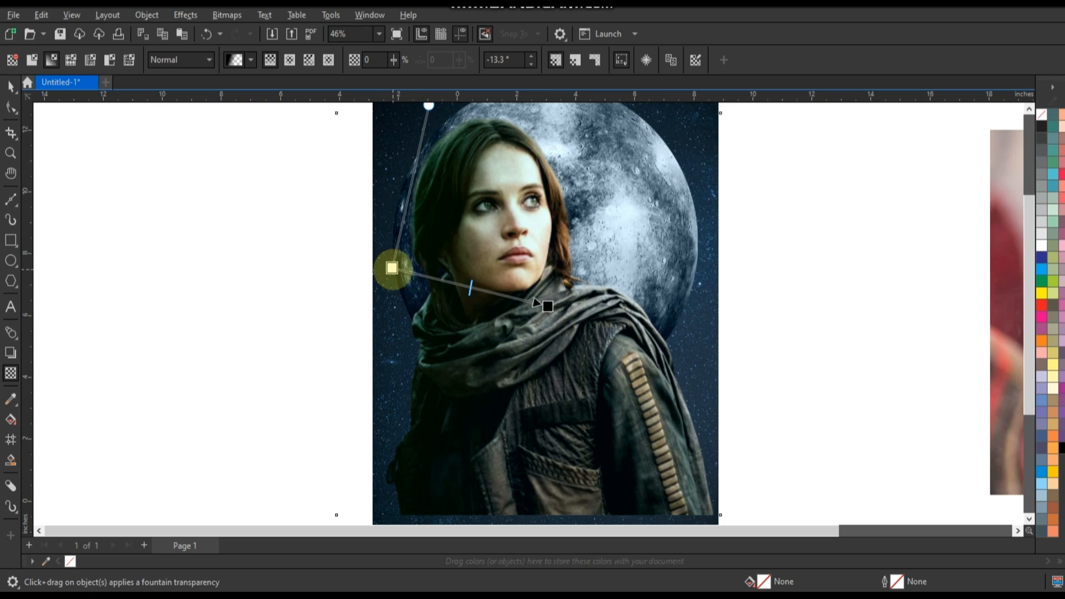
pyautogui.moveTo(392, 269); pyautogui.dragTo(397, 273)
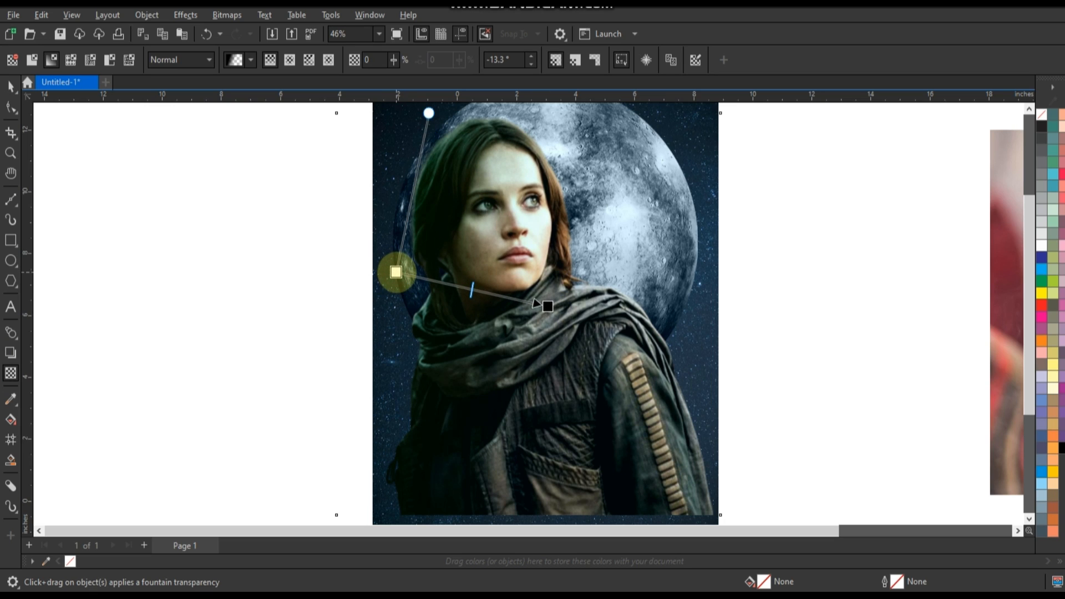
pyautogui.click(10, 86)
pyautogui.click(214, 261)
# Place a copy of the starry background over the planet and apply Color Balance: Cyan–Red -22, Magenta–Green 26, Yellow–Blue 3
pyautogui.scroll(-1, 216, 262)
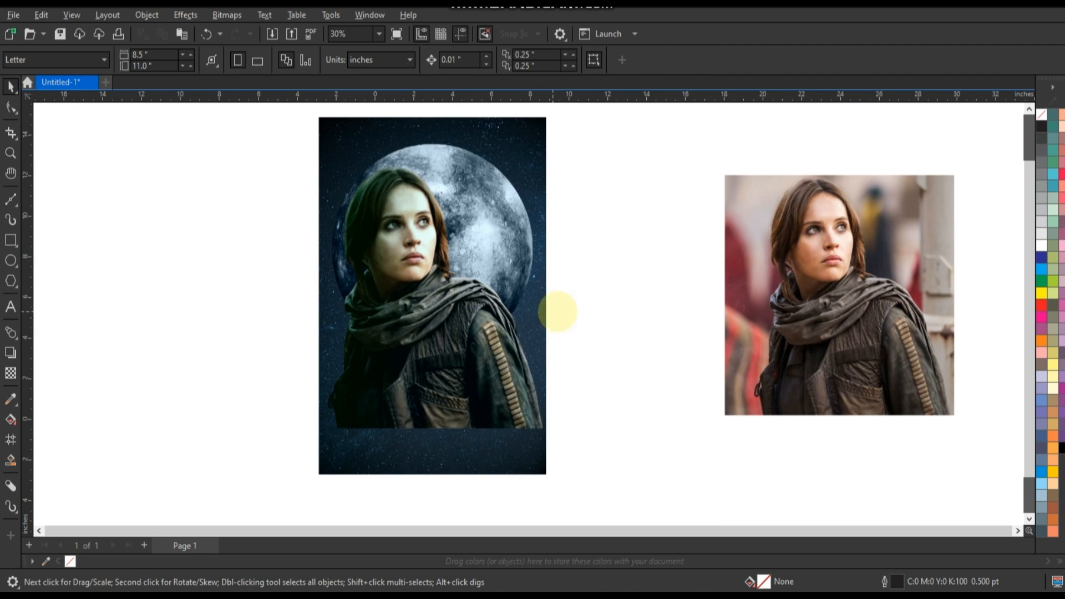
pyautogui.click(530, 460)
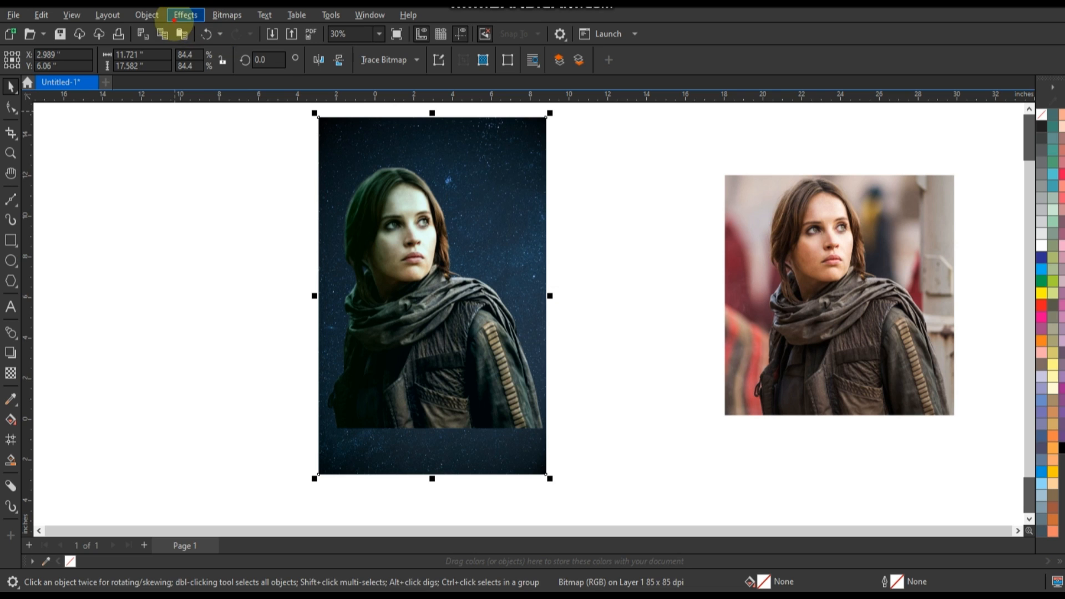
pyautogui.click(185, 15)
pyautogui.moveTo(200, 48)
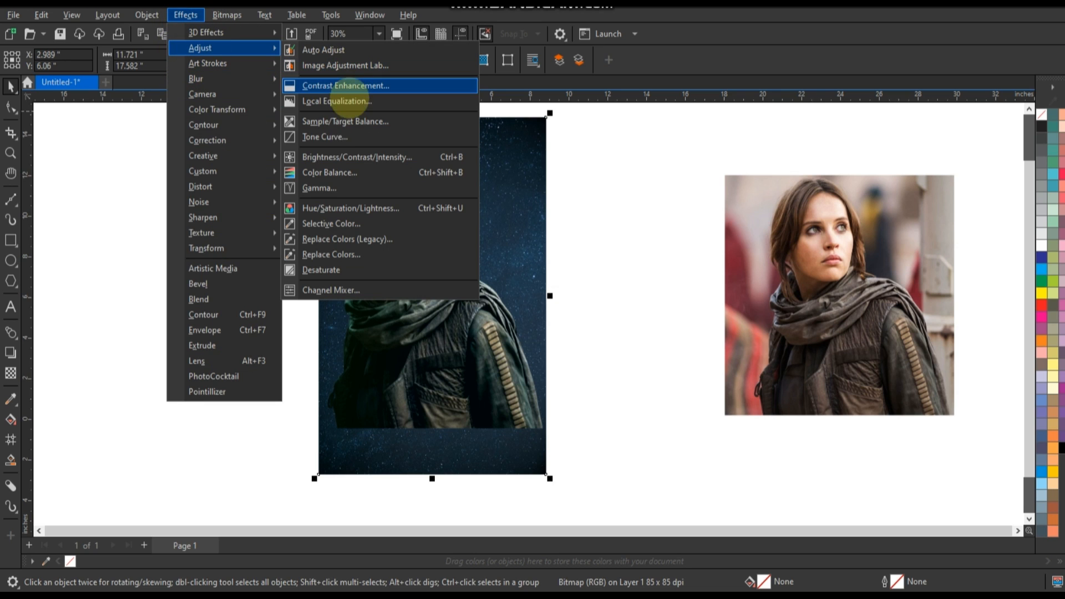
pyautogui.click(308, 174)
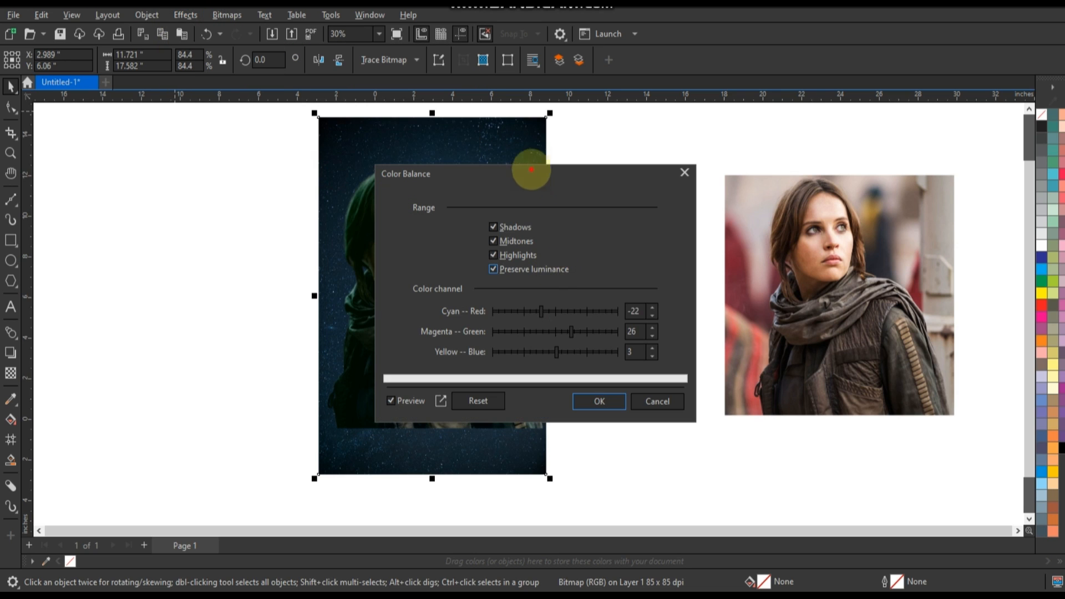
pyautogui.moveTo(528, 166); pyautogui.dragTo(749, 197)
pyautogui.click(816, 428)
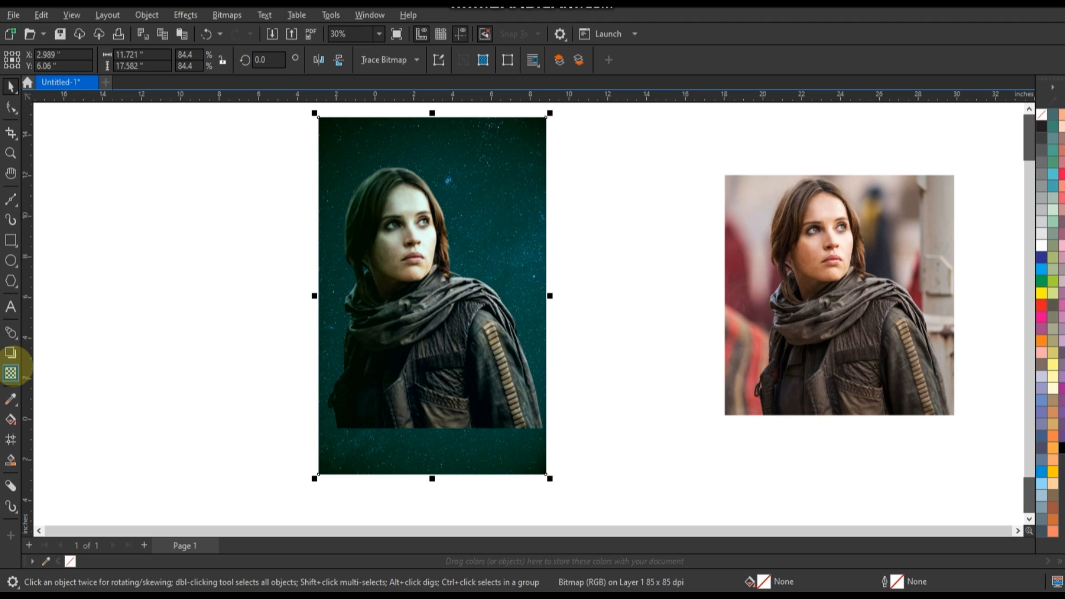
# Apply a fountain transparency to the green background copy, fading it out from beside the woman's hair toward her far shoulder
pyautogui.click(10, 373)
pyautogui.moveTo(394, 301); pyautogui.dragTo(460, 297)
pyautogui.moveTo(394, 301); pyautogui.dragTo(353, 273)
pyautogui.moveTo(459, 297)
pyautogui.mouseDown()
pyautogui.moveTo(475, 303)
pyautogui.moveTo(460, 298)
pyautogui.mouseUp()
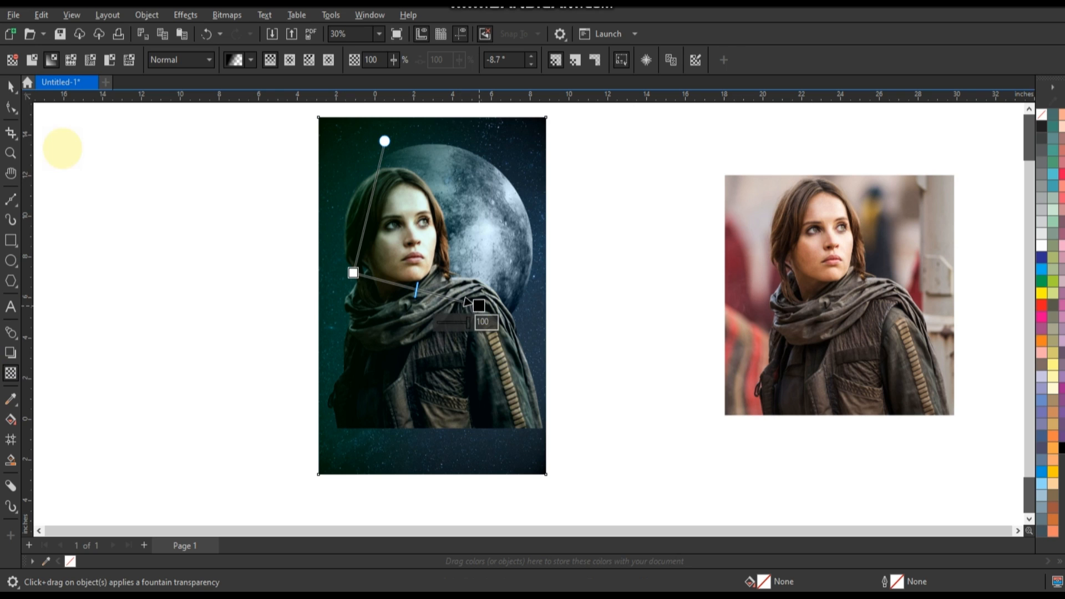
pyautogui.click(10, 86)
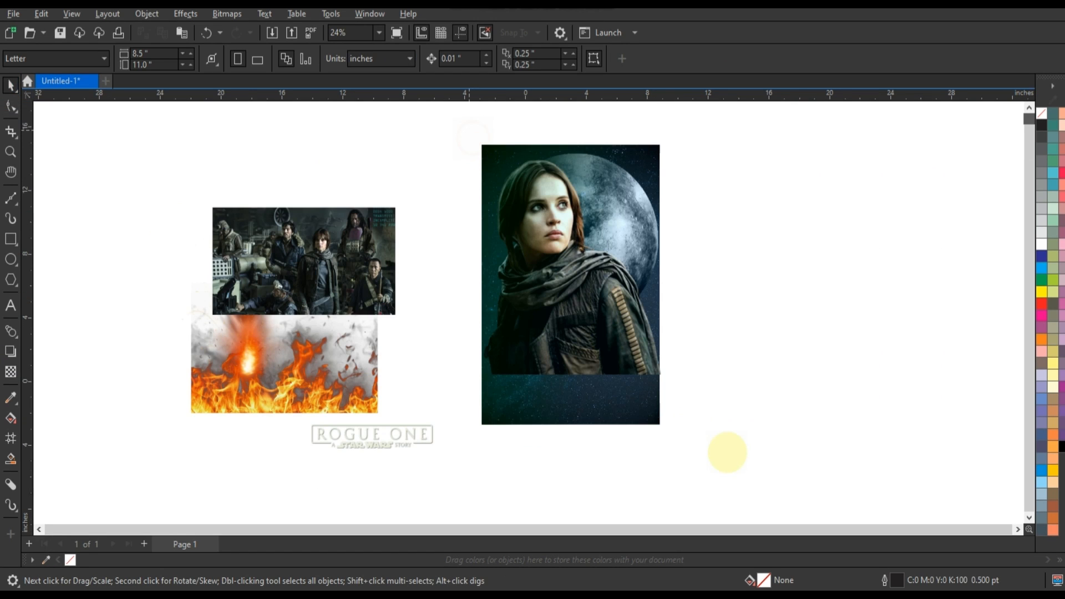
# Enlarge the portrait to 103.9% and shift it up so it extends slightly past the poster's left edge
pyautogui.scroll(2, 728, 429)
pyautogui.click(583, 399)
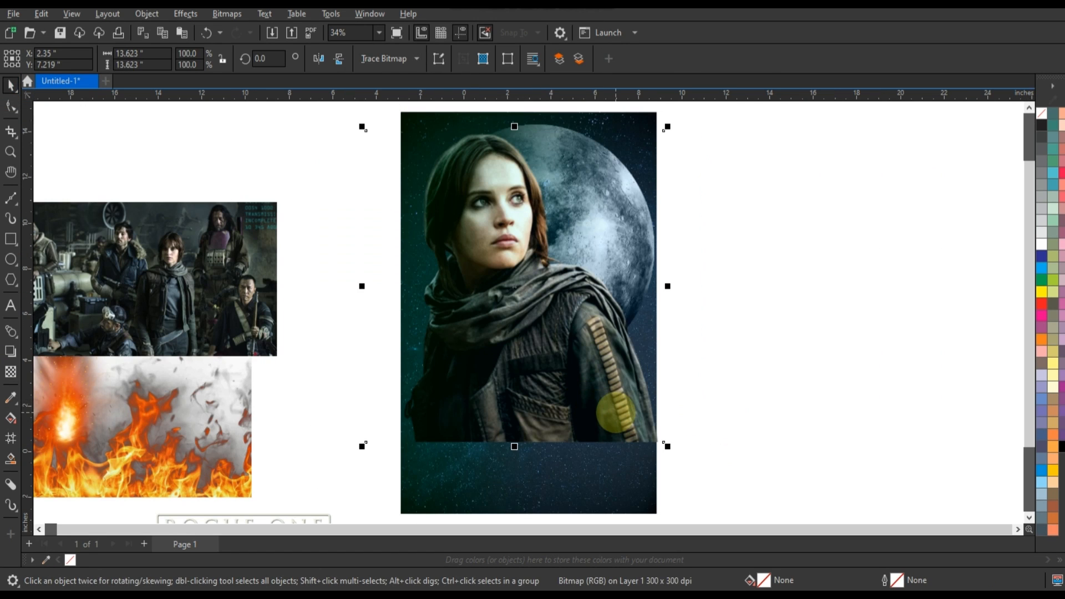
pyautogui.moveTo(615, 420); pyautogui.dragTo(606, 403)
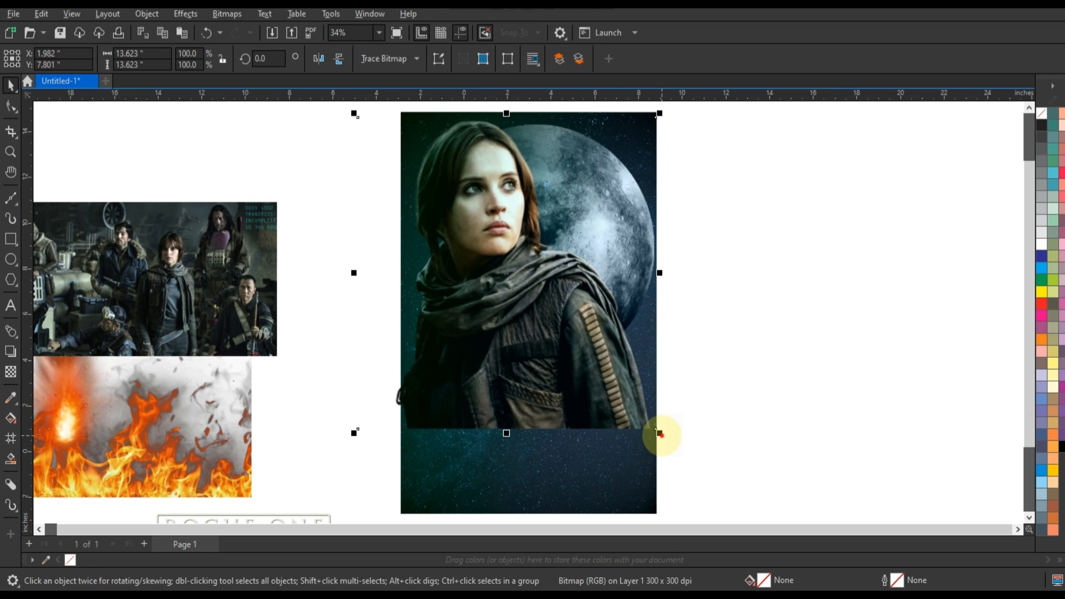
pyautogui.moveTo(662, 436); pyautogui.dragTo(673, 448)
pyautogui.moveTo(609, 409); pyautogui.dragTo(606, 404)
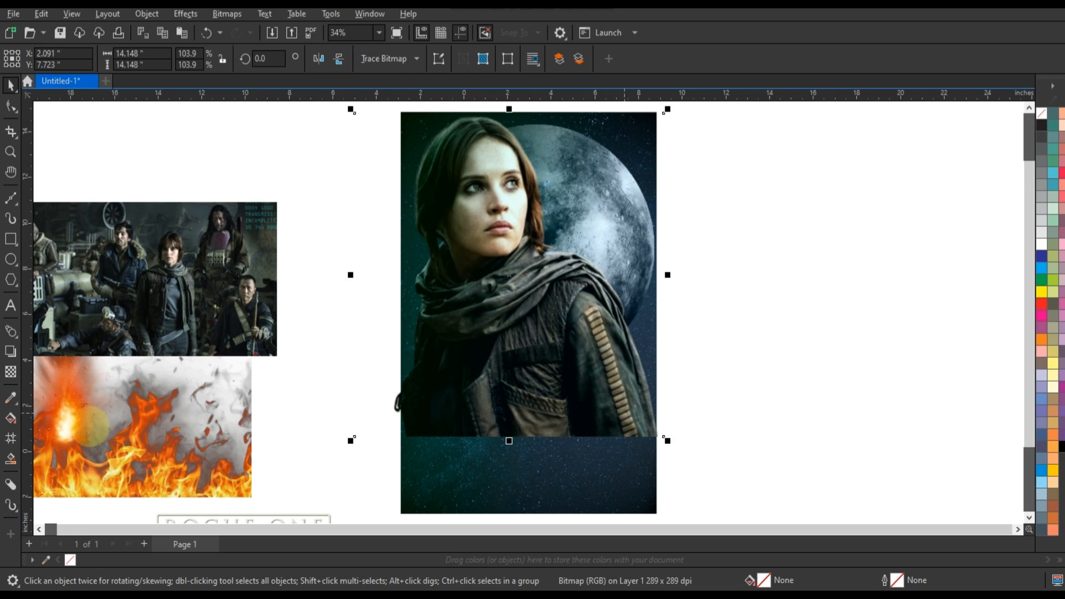
# Apply a fountain transparency to the portrait, fading the jacket out from just below the scarf down into the starry background
pyautogui.click(11, 371)
pyautogui.moveTo(513, 328); pyautogui.dragTo(518, 411)
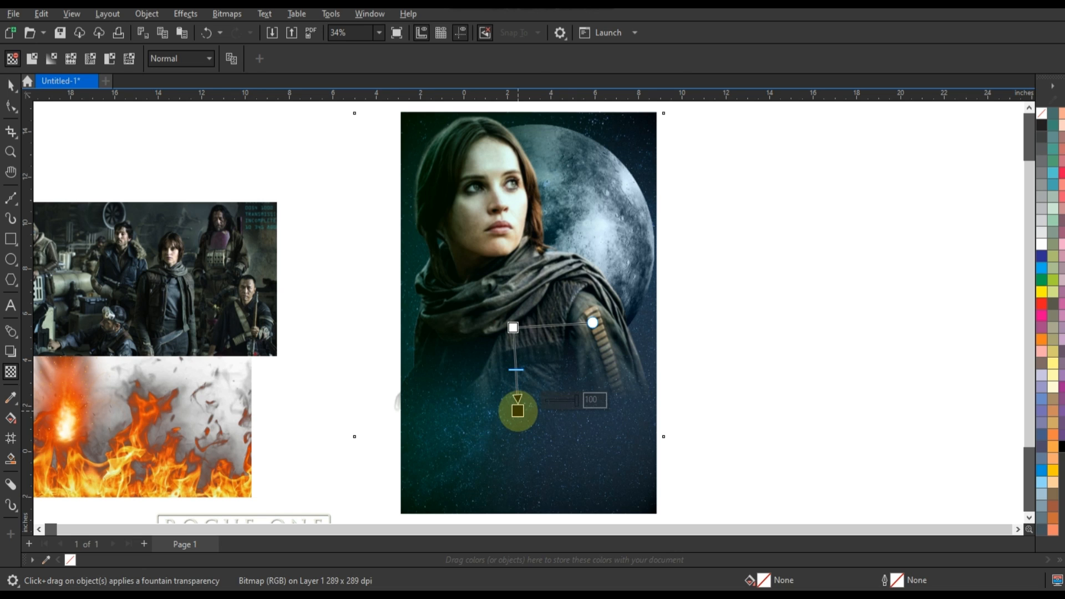
pyautogui.moveTo(518, 411); pyautogui.dragTo(519, 419)
pyautogui.moveTo(513, 328); pyautogui.dragTo(516, 334)
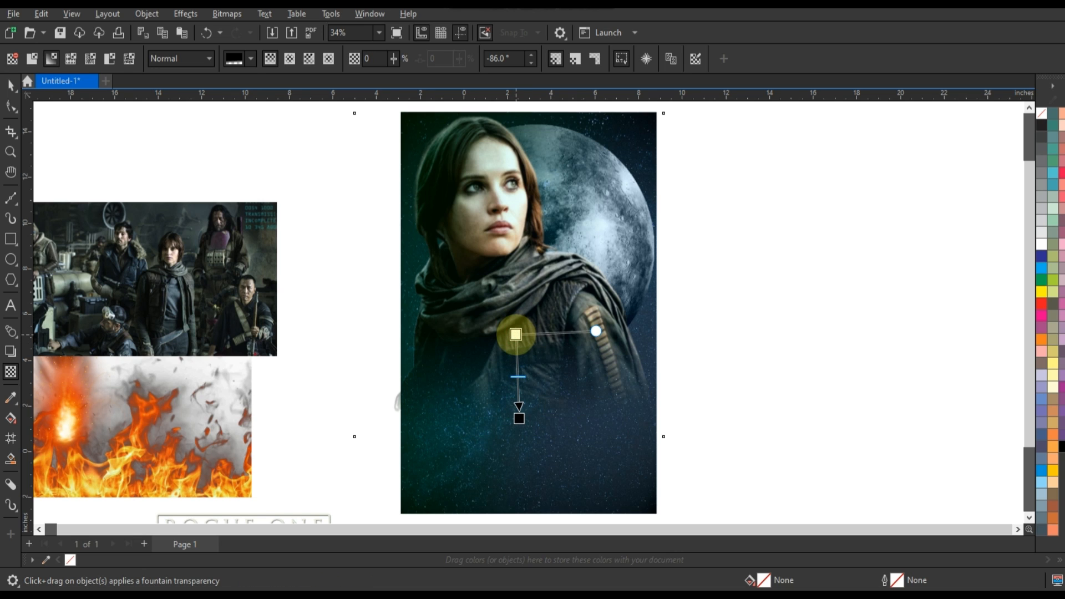
pyautogui.click(10, 84)
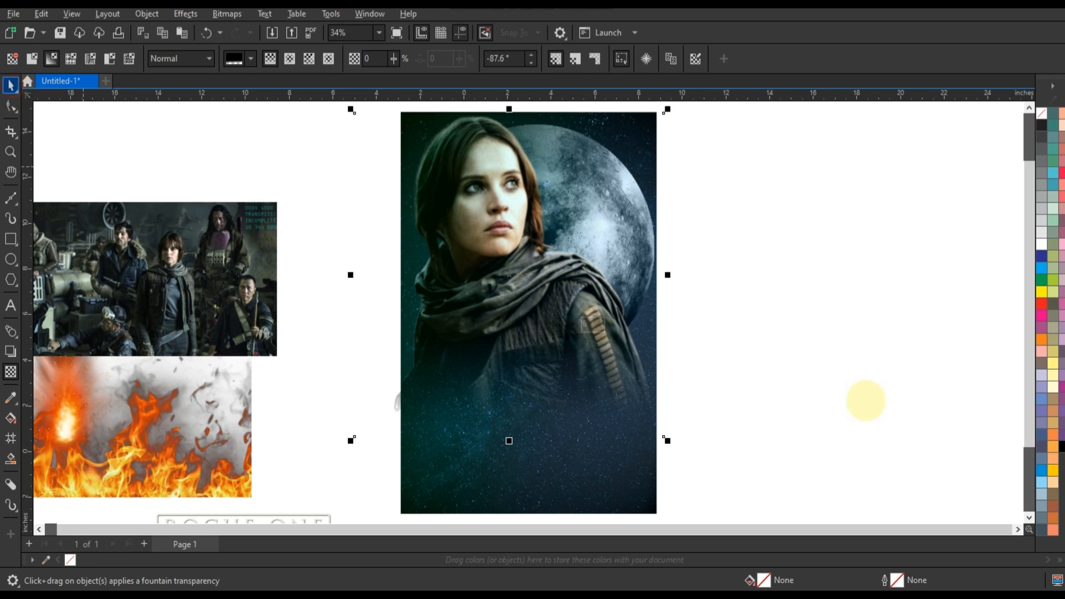
pyautogui.click(869, 400)
# Draw a rectangle about 11.3 by 17.2 inches over the poster, covering the starry background
pyautogui.click(635, 381)
pyautogui.press('F6')
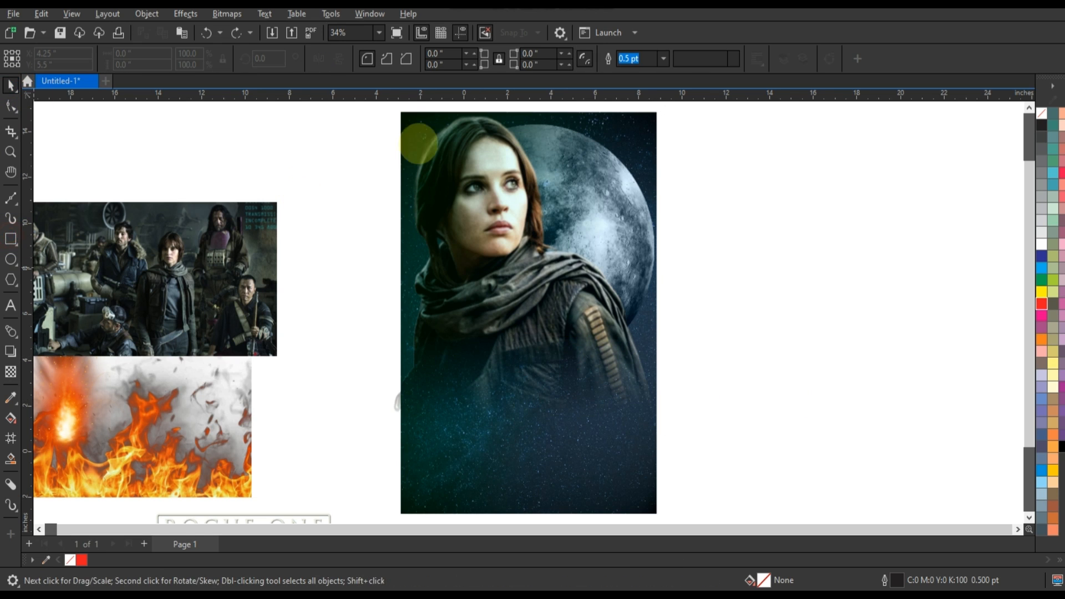
pyautogui.moveTo(405, 116)
pyautogui.mouseDown()
pyautogui.moveTo(578, 252)
pyautogui.moveTo(653, 508)
pyautogui.mouseUp()
pyautogui.click(11, 84)
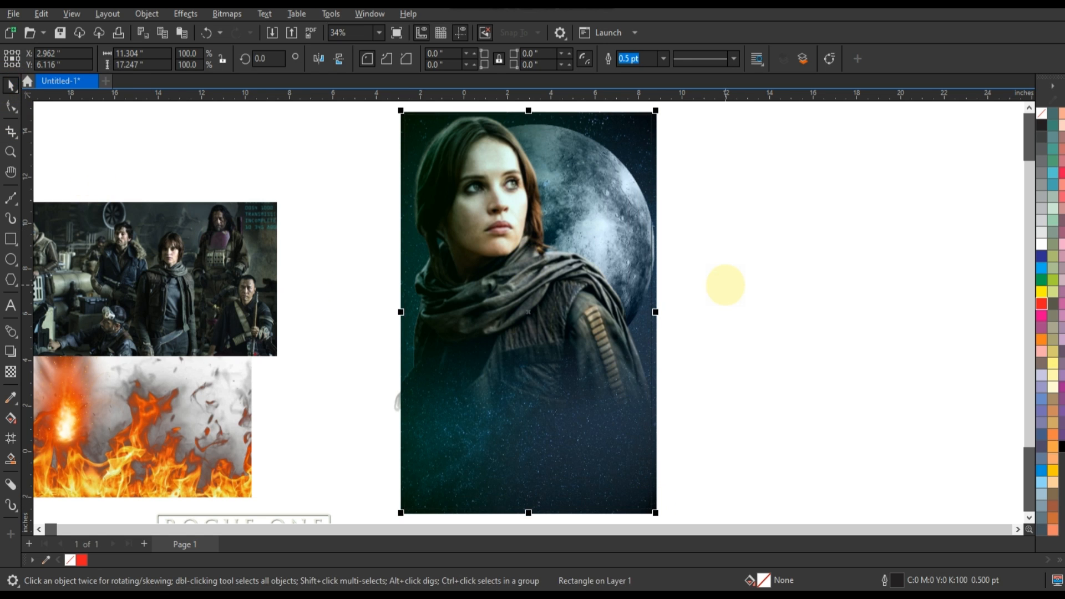
# Select the four poster images together and PowerClip them inside the rectangle
pyautogui.click(726, 284)
pyautogui.scroll(-3, 726, 284)
pyautogui.moveTo(848, 137); pyautogui.dragTo(485, 469)
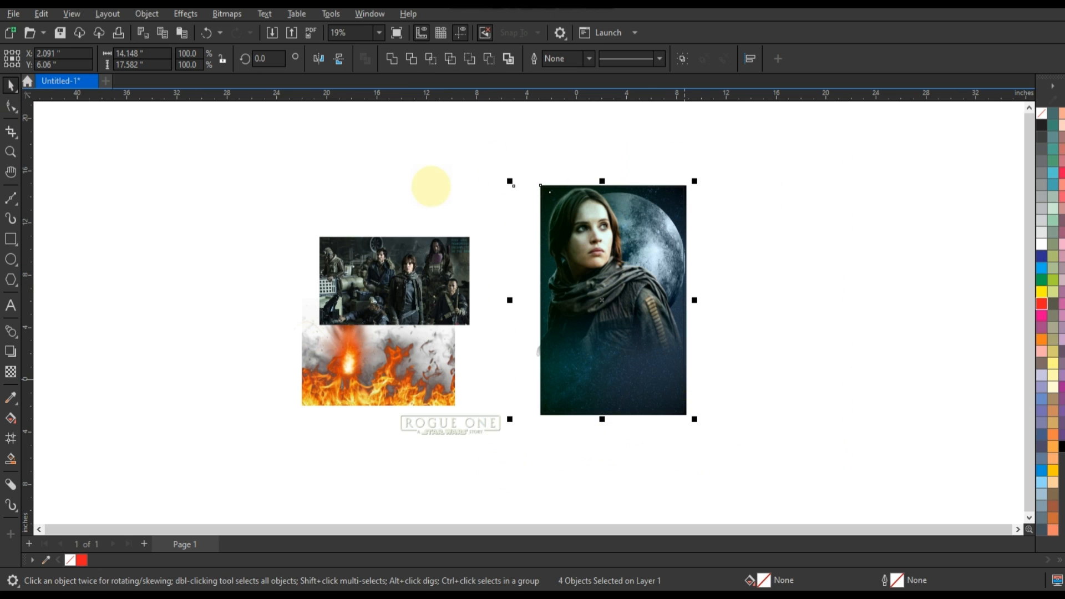
pyautogui.scroll(2, 721, 333)
pyautogui.press('Escape')
pyautogui.click(669, 446)
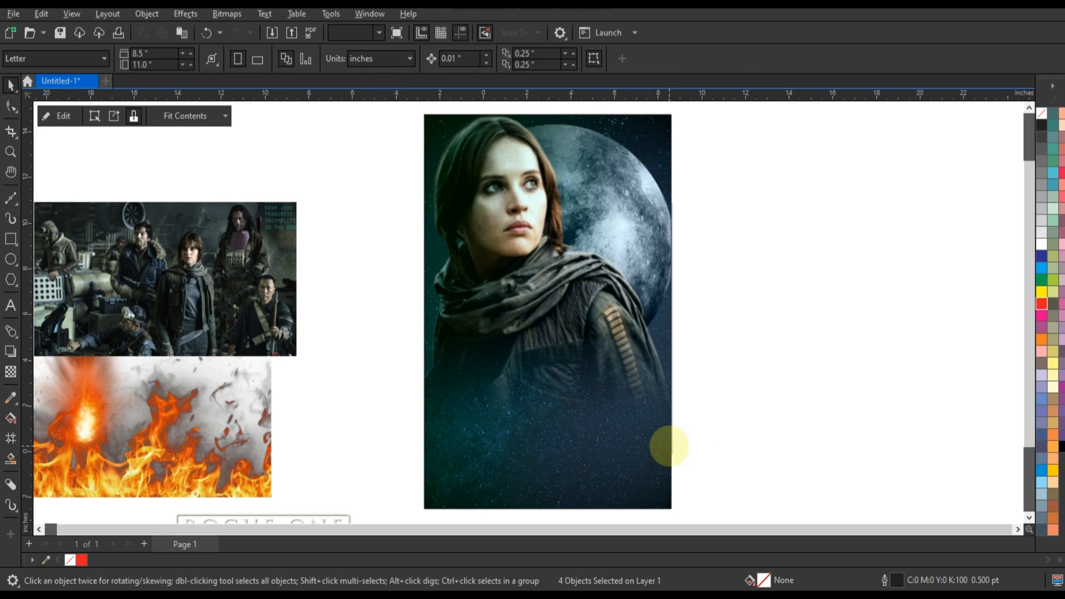
pyautogui.click(408, 326)
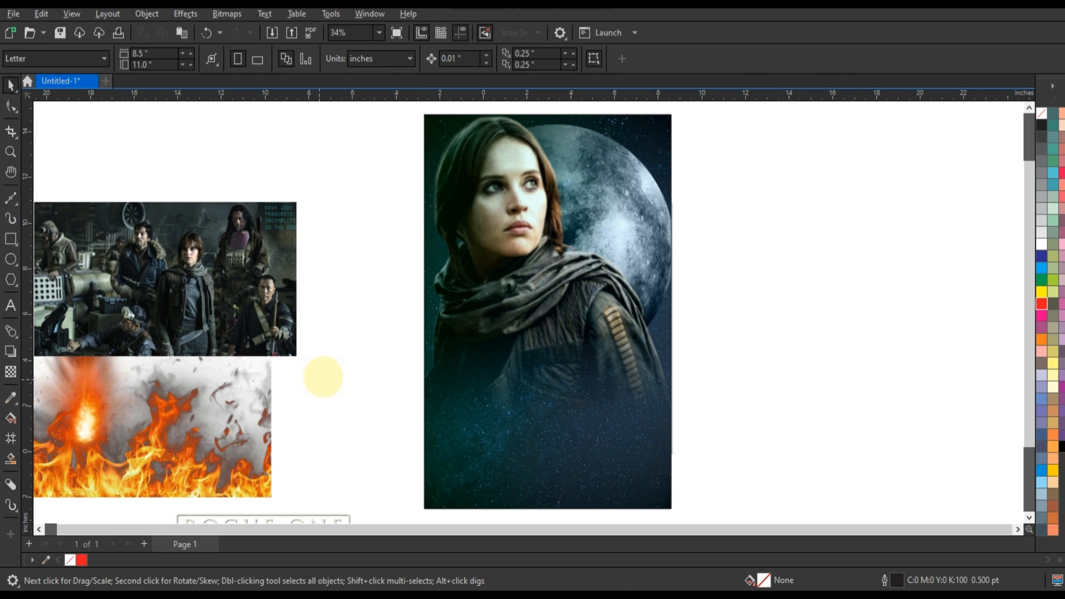
# Place the crew photo in front of the poster's lower half and apply a Vignette: Ellipse shape, Offset 100, Fade 75
pyautogui.moveTo(246, 272); pyautogui.dragTo(644, 379)
pyautogui.hotkey('shift', 'pageup')
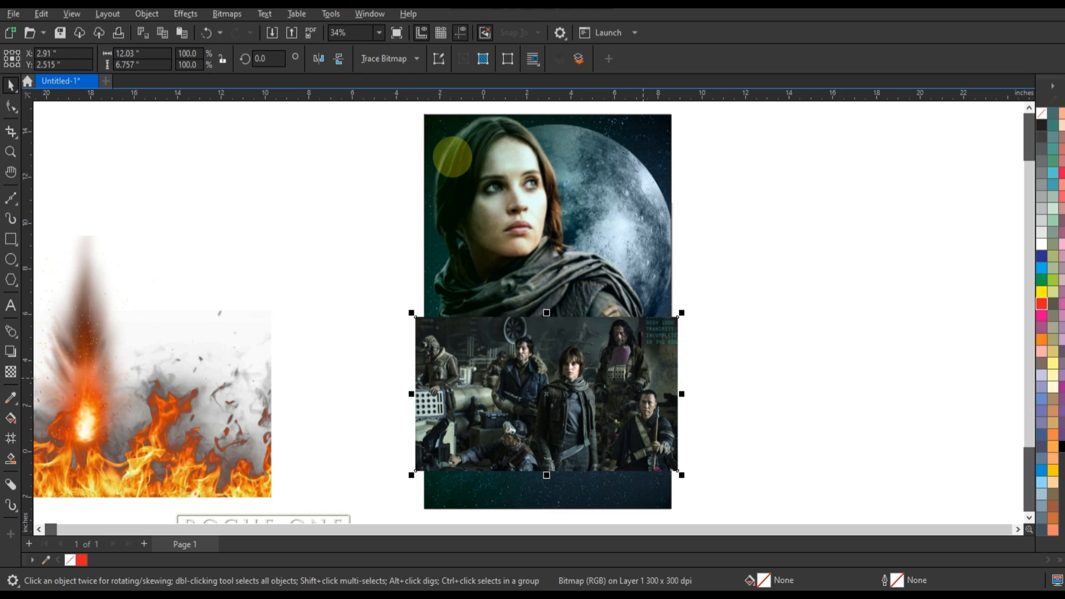
pyautogui.hotkey('shift', 'F2')
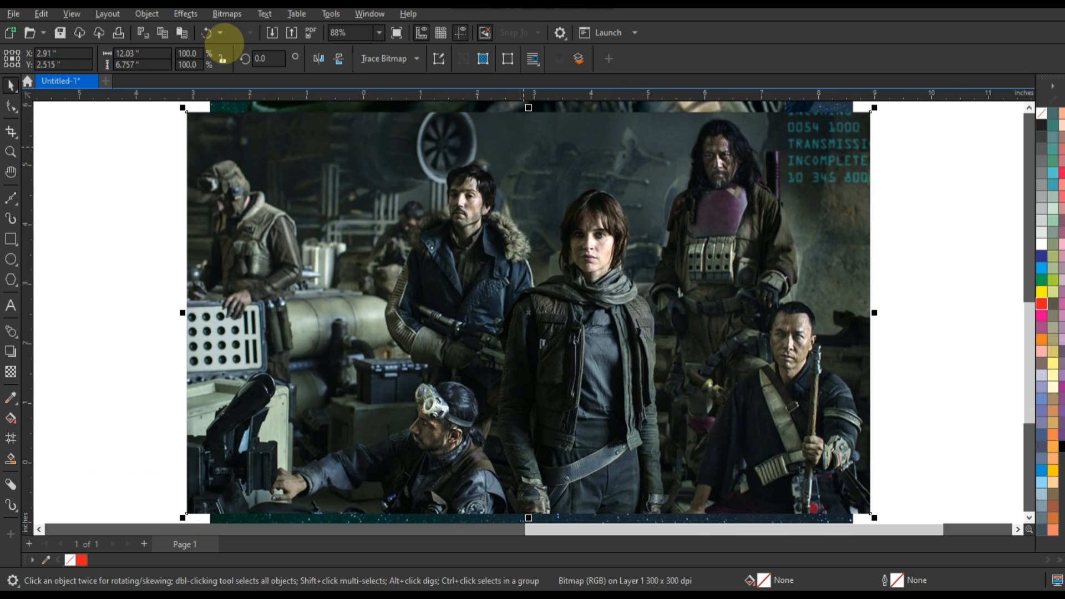
pyautogui.click(179, 15)
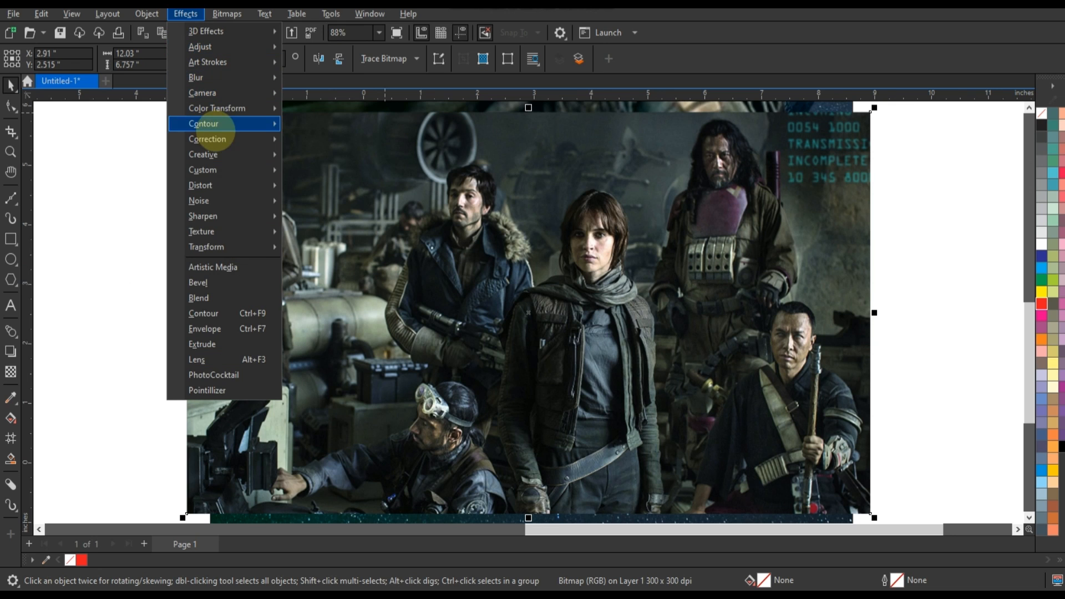
pyautogui.moveTo(270, 154)
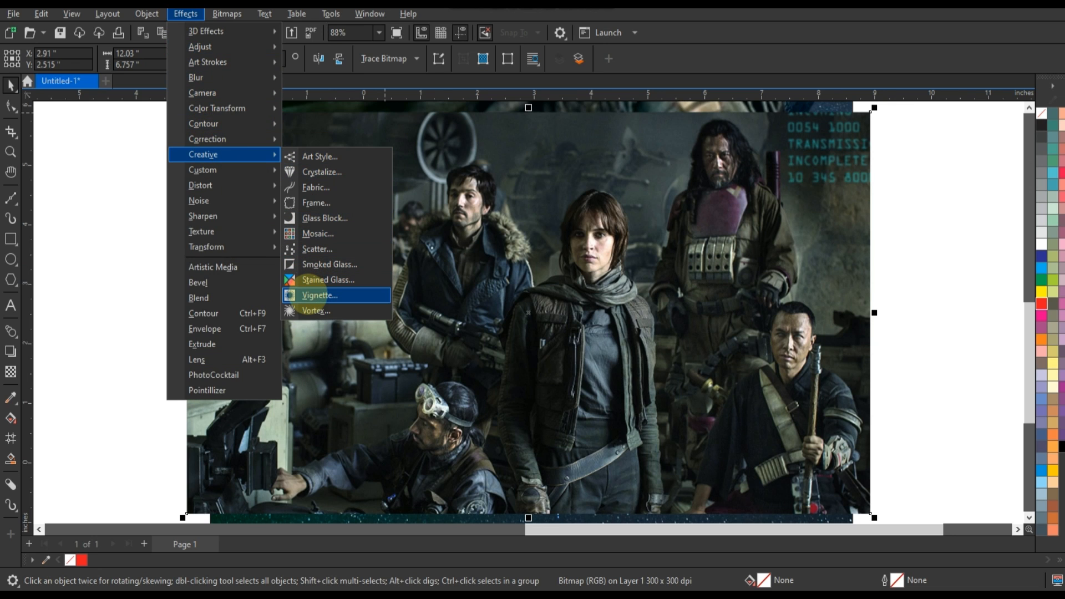
pyautogui.click(307, 295)
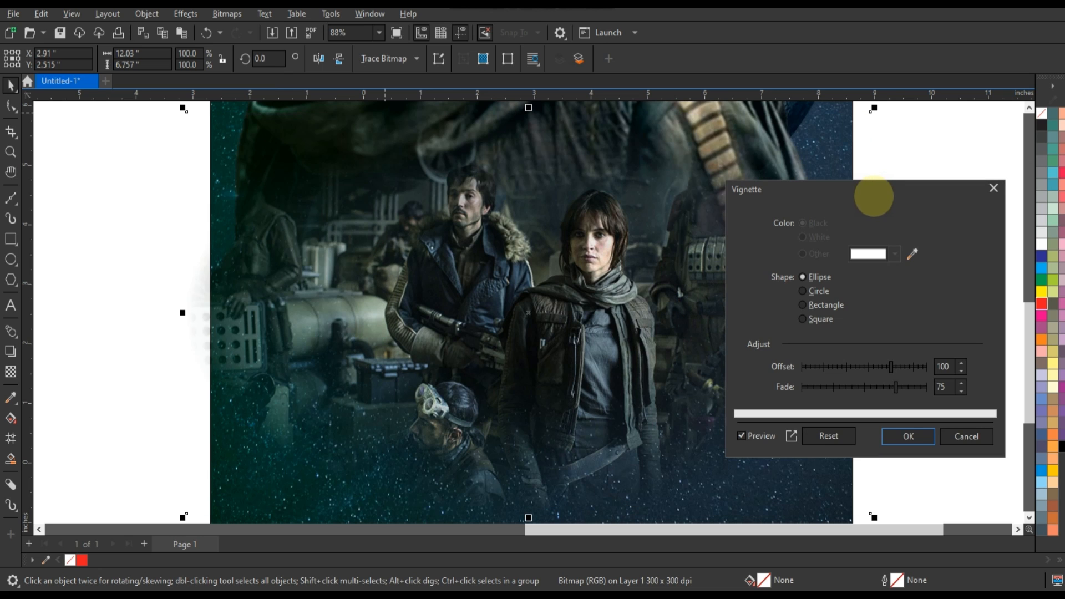
pyautogui.click(902, 434)
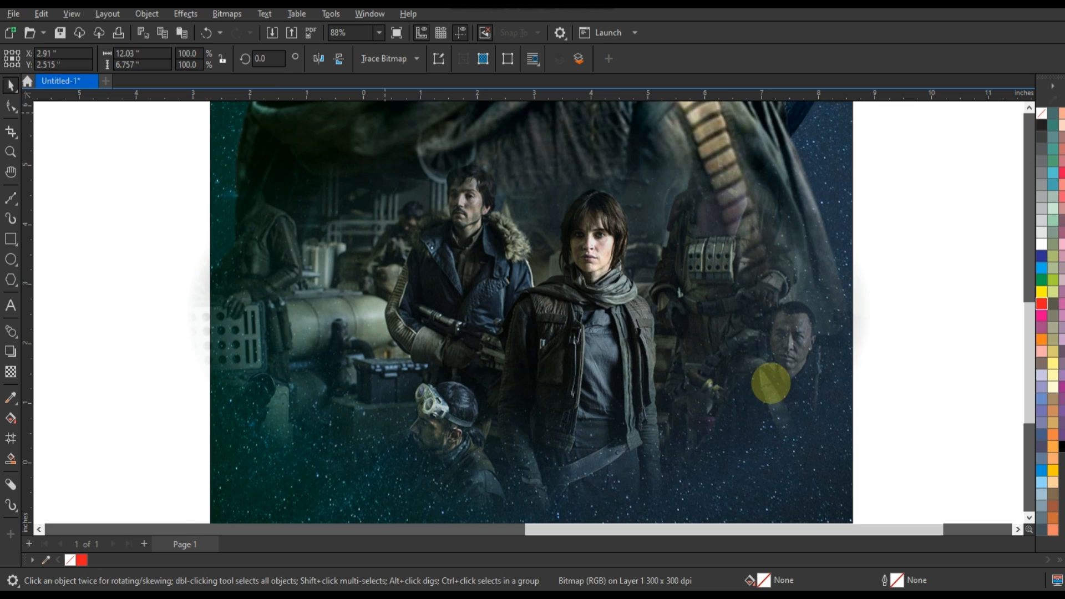
# Enlarge the vignetted crew photo to 124.9% and raise it slightly on the poster
pyautogui.scroll(-1, 771, 383)
pyautogui.scroll(-2, 771, 383)
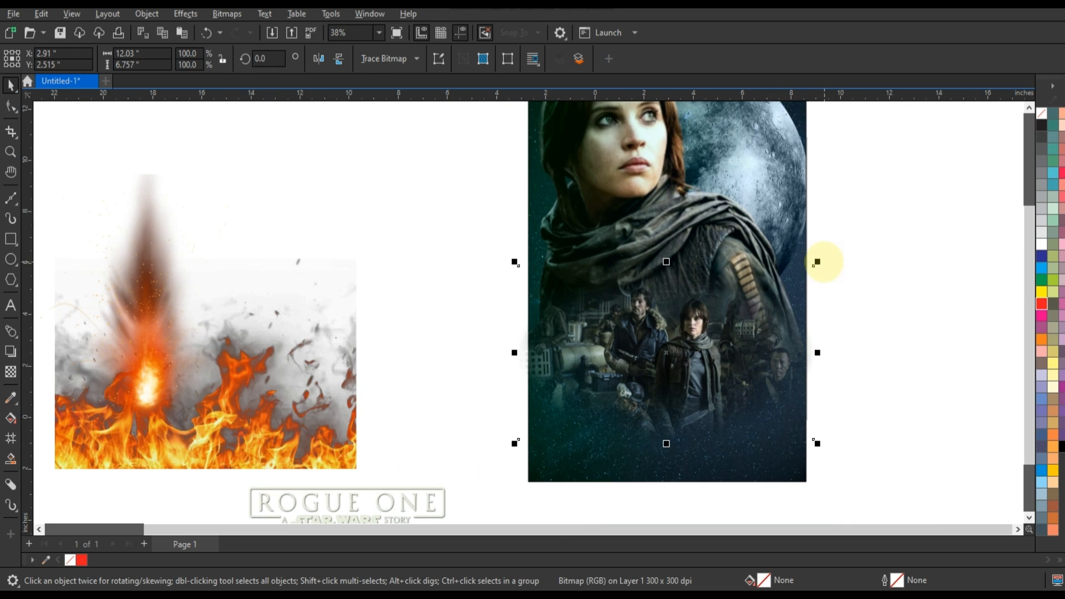
pyautogui.moveTo(818, 260); pyautogui.dragTo(863, 243)
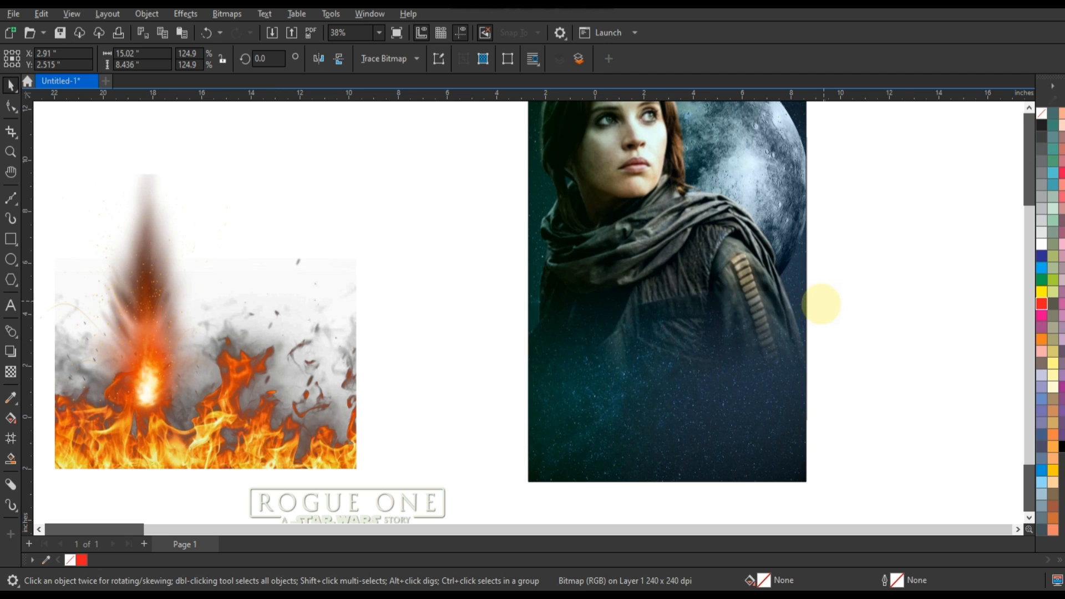
pyautogui.moveTo(816, 301); pyautogui.dragTo(816, 289)
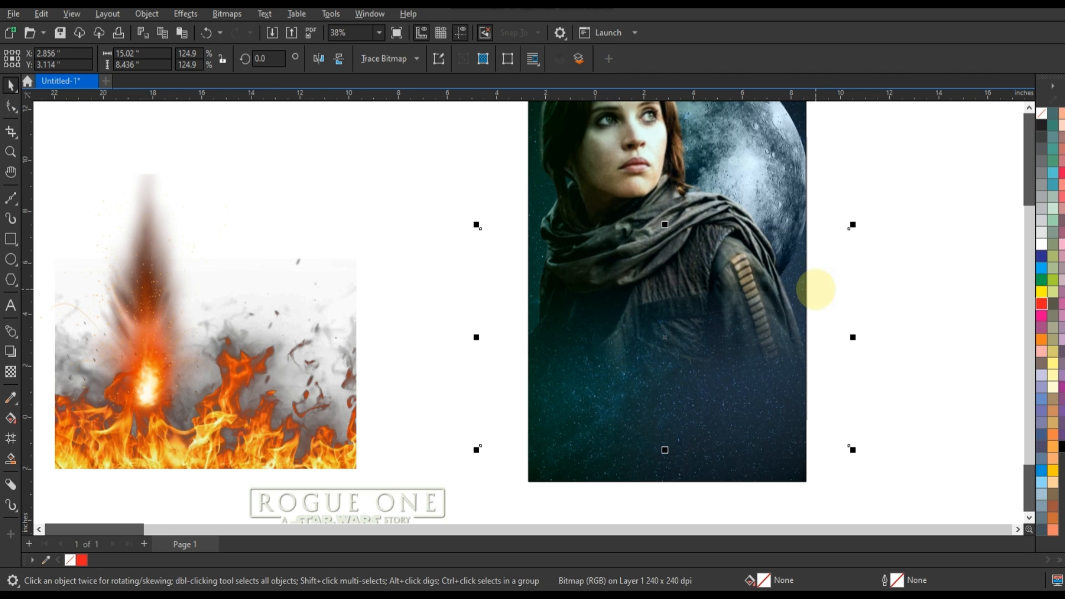
# PowerClip the vignetted crew photo inside the poster frame
pyautogui.scroll(-1, 676, 300)
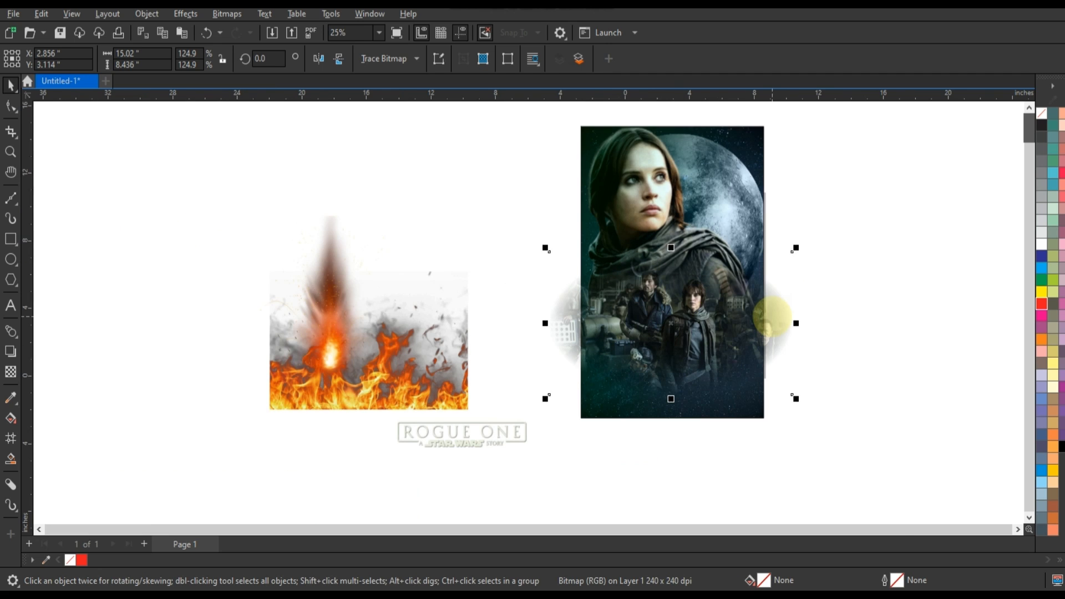
pyautogui.rightClick(772, 317)
pyautogui.click(827, 382)
pyautogui.click(746, 223)
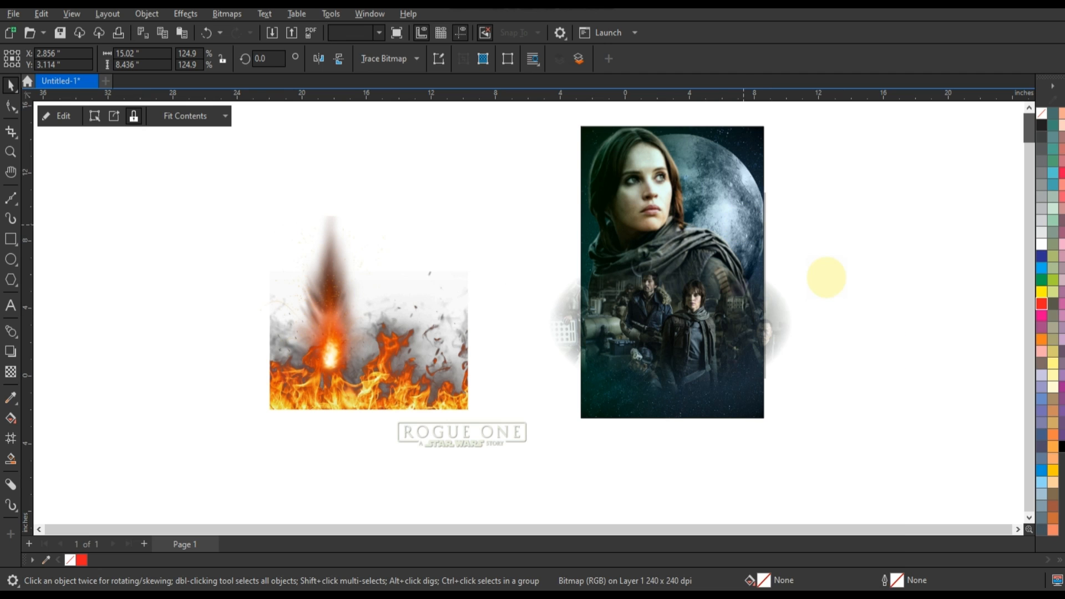
pyautogui.click(827, 278)
# Bring the flames image to the front, scale it to 44.5% and place it in the poster's bottom-left corner
pyautogui.moveTo(362, 400); pyautogui.dragTo(658, 425)
pyautogui.hotkey('shift', 'pageup')
pyautogui.moveTo(776, 296); pyautogui.dragTo(721, 362)
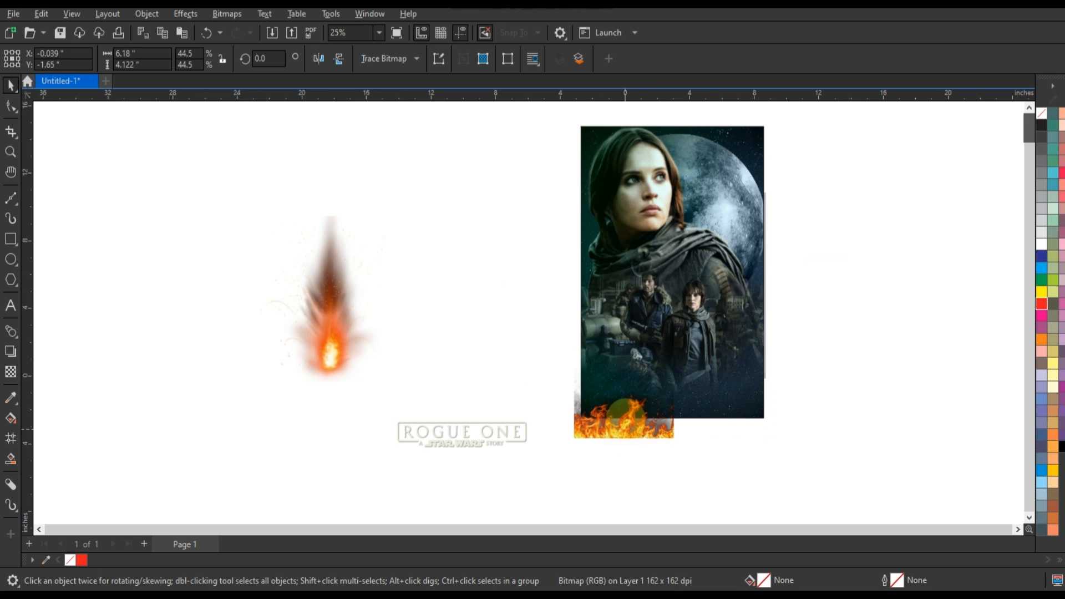
pyautogui.moveTo(625, 413); pyautogui.dragTo(638, 415)
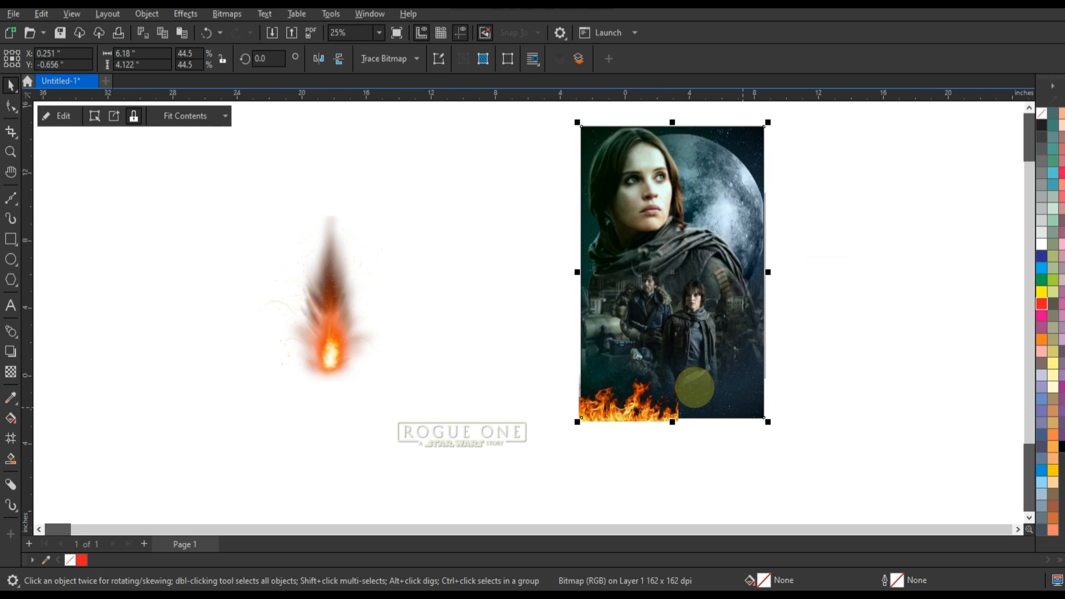
# Make a mirrored copy of the flames alongside the original and group the two flame images
pyautogui.hotkey('shift', 'F2')
pyautogui.click(458, 501)
pyautogui.moveTo(392, 473); pyautogui.dragTo(678, 472)
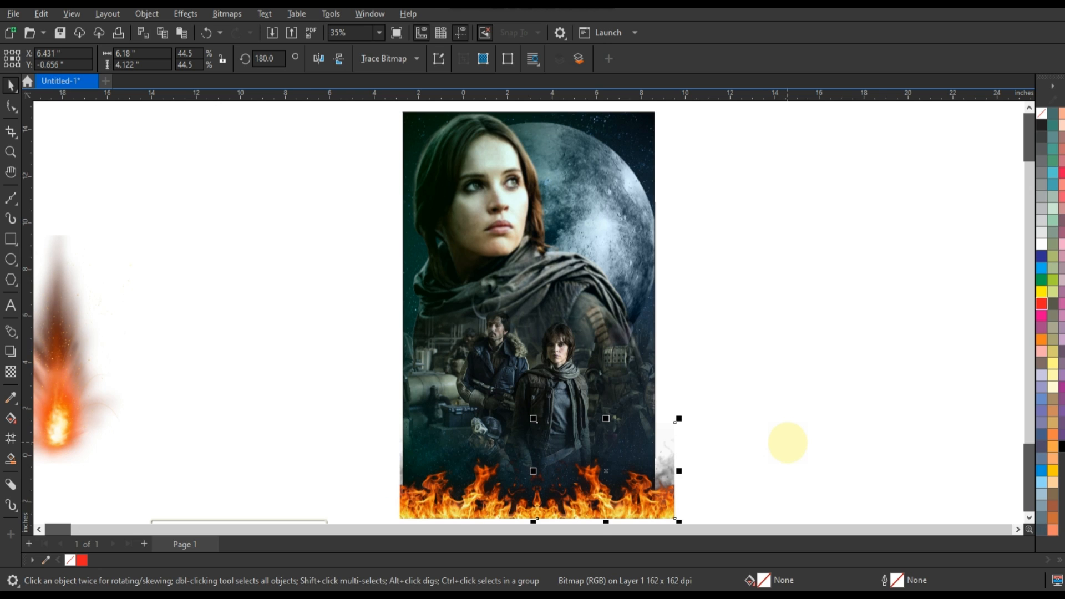
pyautogui.keyDown('shift'); pyautogui.click(490, 492); pyautogui.keyUp('shift')
pyautogui.hotkey('ctrl', 'g')
# Scale the flame group to 95% and PowerClip it inside the poster frame
pyautogui.moveTo(681, 416); pyautogui.dragTo(654, 436)
pyautogui.rightClick(654, 436)
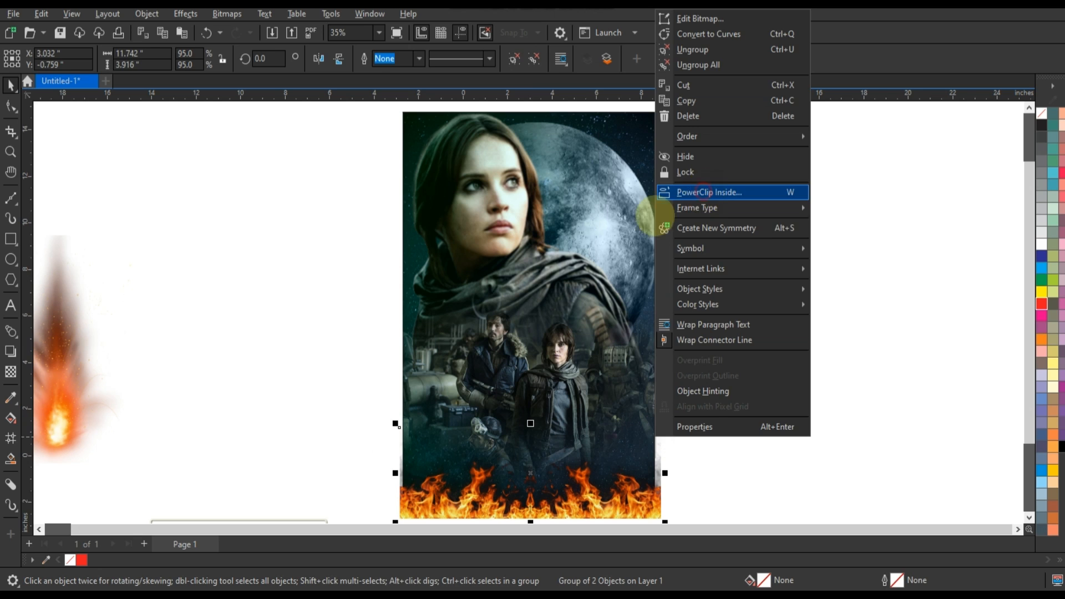
pyautogui.click(703, 192)
pyautogui.click(592, 246)
pyautogui.click(801, 358)
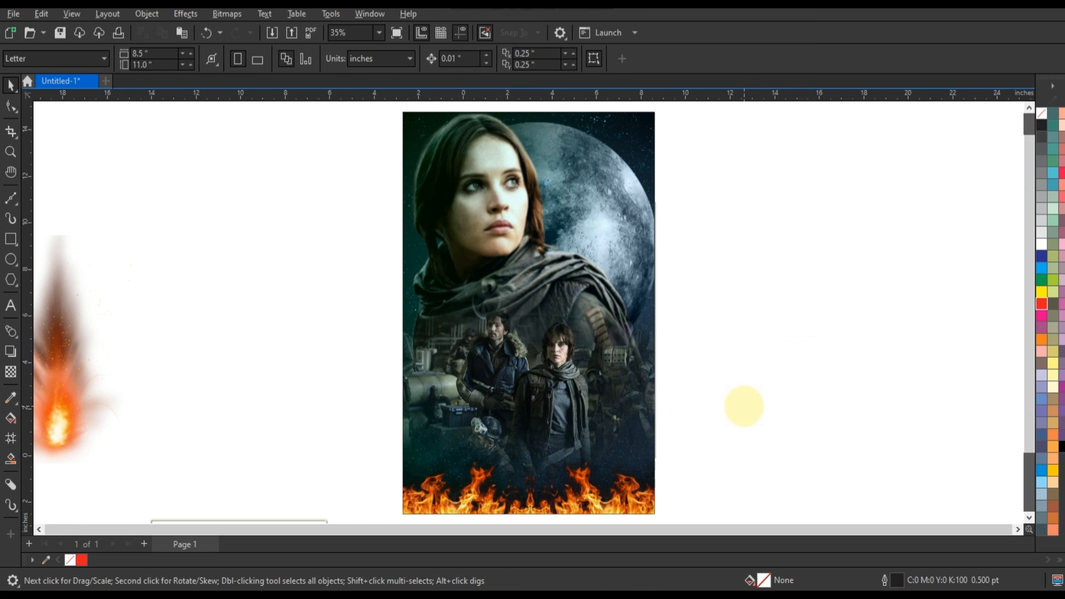
# Place the Rogue One logo on the poster, centred just above the flames
pyautogui.scroll(-1, 744, 406)
pyautogui.click(357, 503)
pyautogui.moveTo(358, 502); pyautogui.dragTo(572, 437)
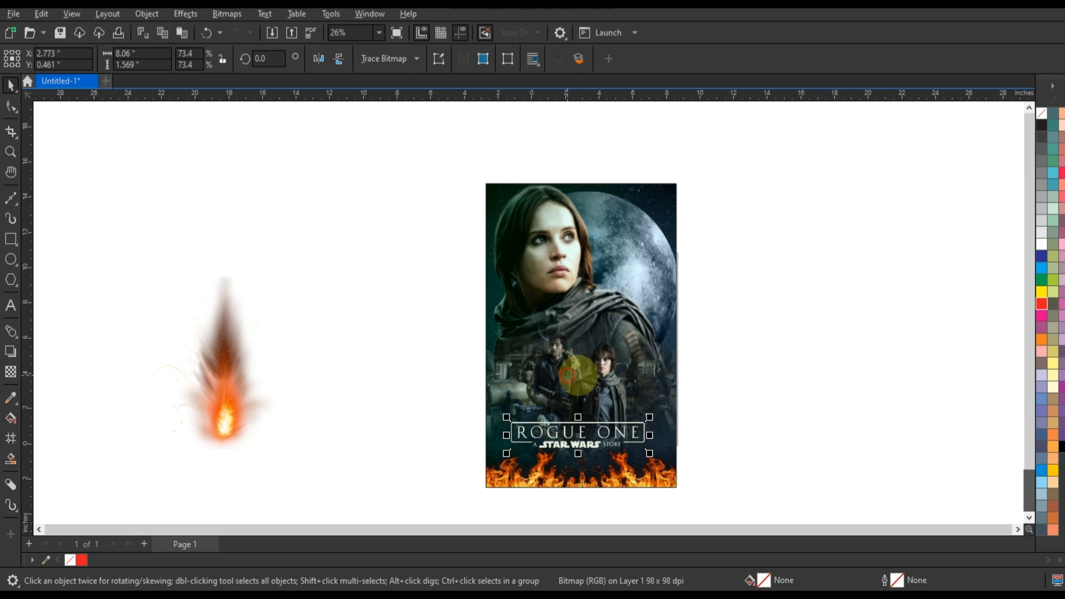
pyautogui.click(742, 388)
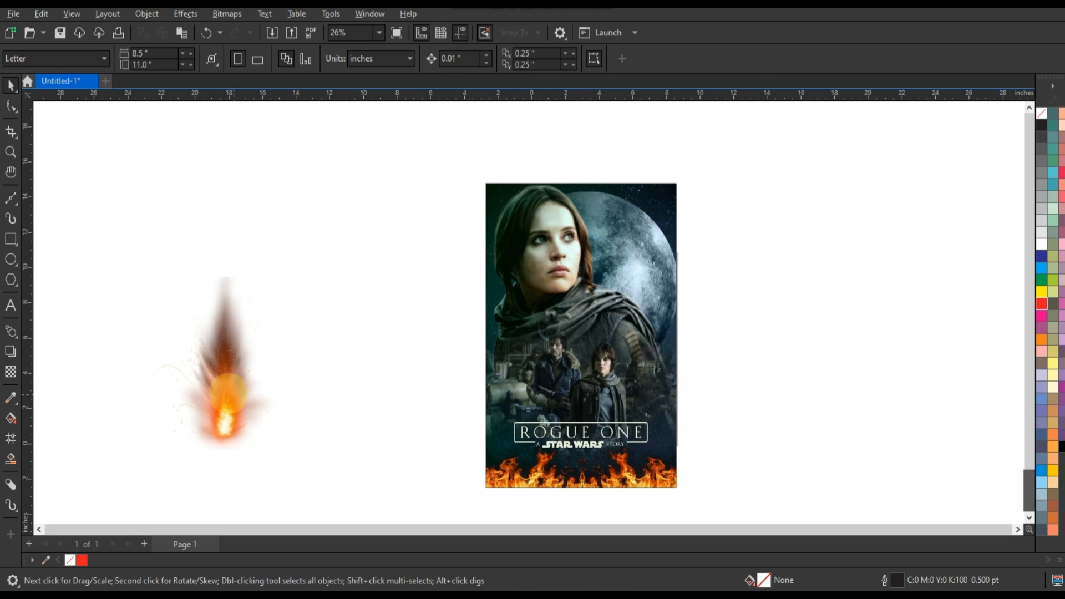
# Place the fiery explosion image over the poster's right edge beside the crew and scale it to 185%
pyautogui.moveTo(227, 392); pyautogui.dragTo(663, 374)
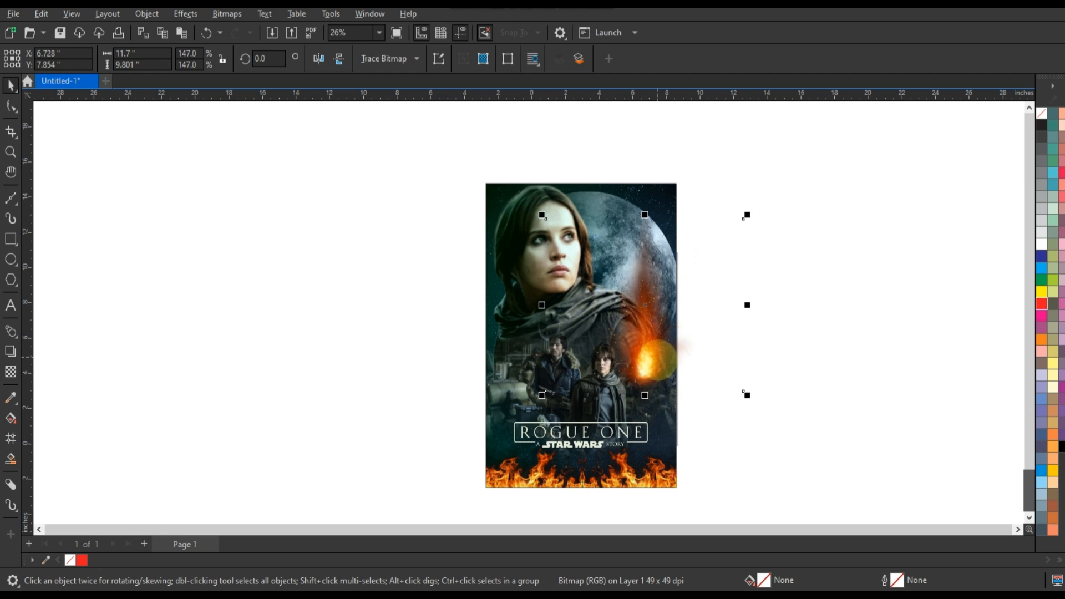
pyautogui.moveTo(658, 359); pyautogui.dragTo(659, 361)
pyautogui.moveTo(748, 215); pyautogui.dragTo(857, 121)
pyautogui.moveTo(682, 318)
pyautogui.mouseDown()
pyautogui.moveTo(640, 323)
pyautogui.moveTo(668, 331)
pyautogui.mouseUp()
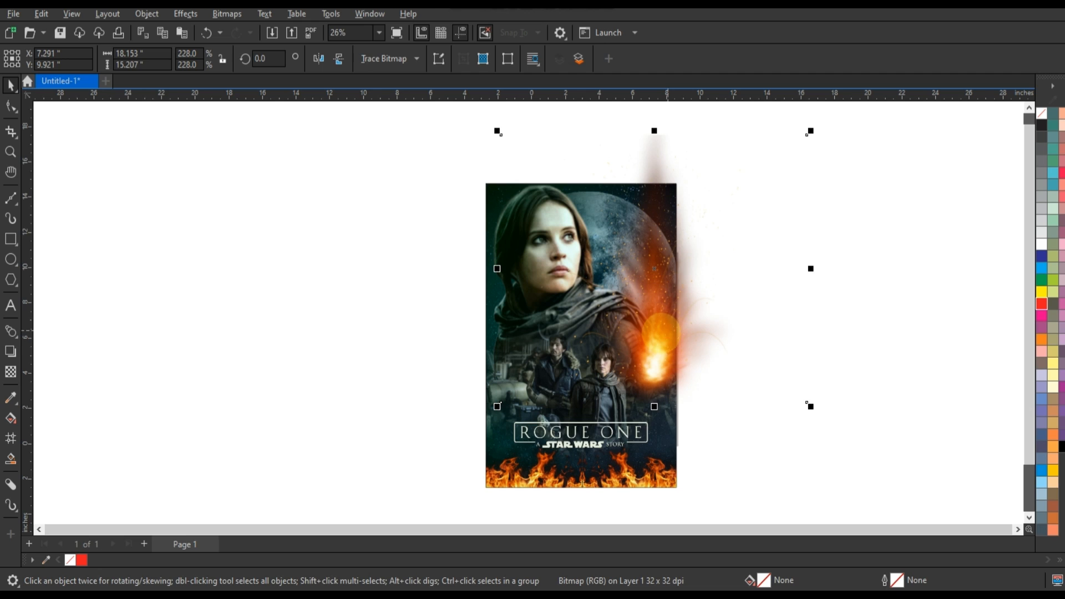
pyautogui.moveTo(810, 132); pyautogui.dragTo(780, 192)
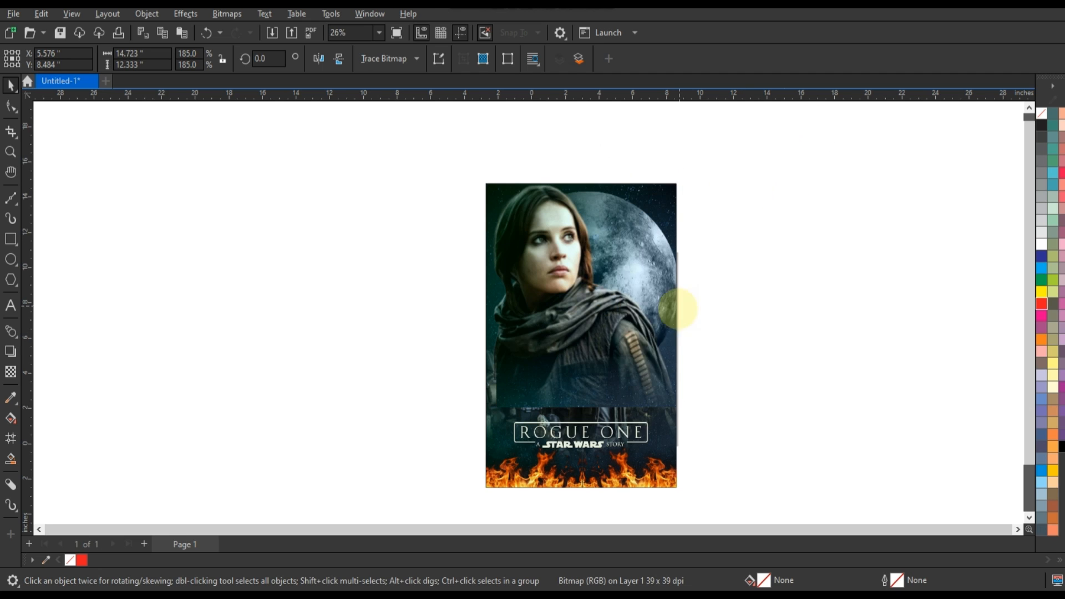
pyautogui.moveTo(664, 344); pyautogui.dragTo(684, 347)
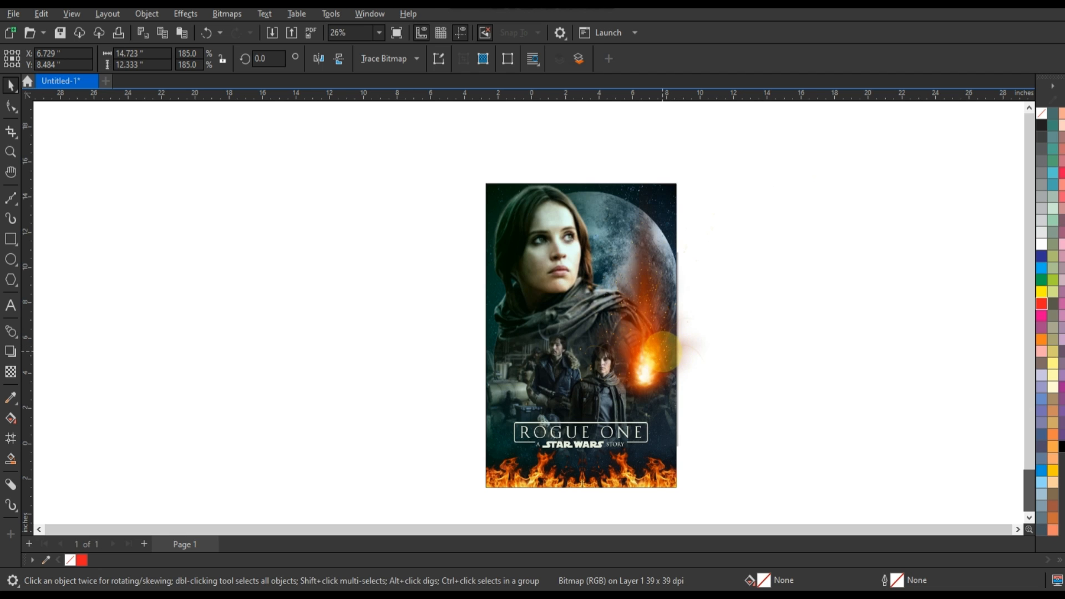
pyautogui.moveTo(666, 350); pyautogui.dragTo(667, 349)
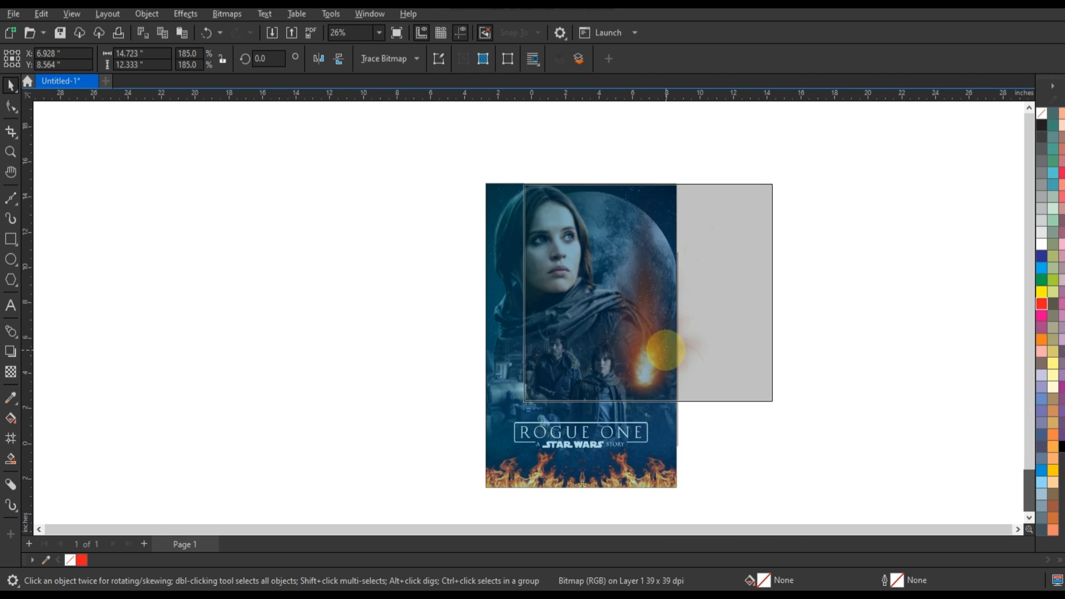
pyautogui.rightClick(667, 349)
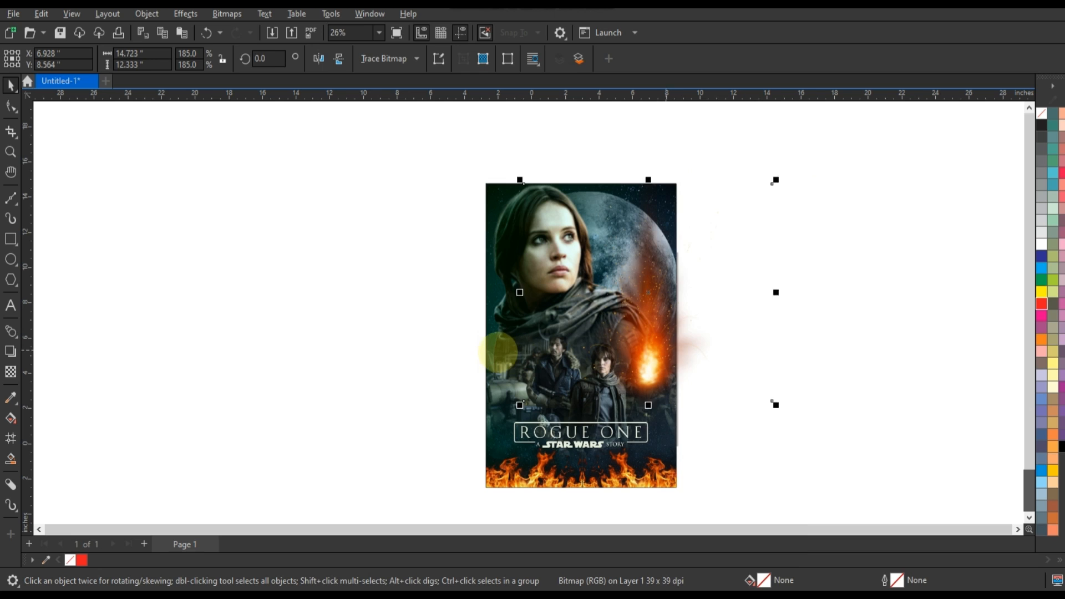
# PowerClip the explosion image inside the poster frame
pyautogui.click(502, 352)
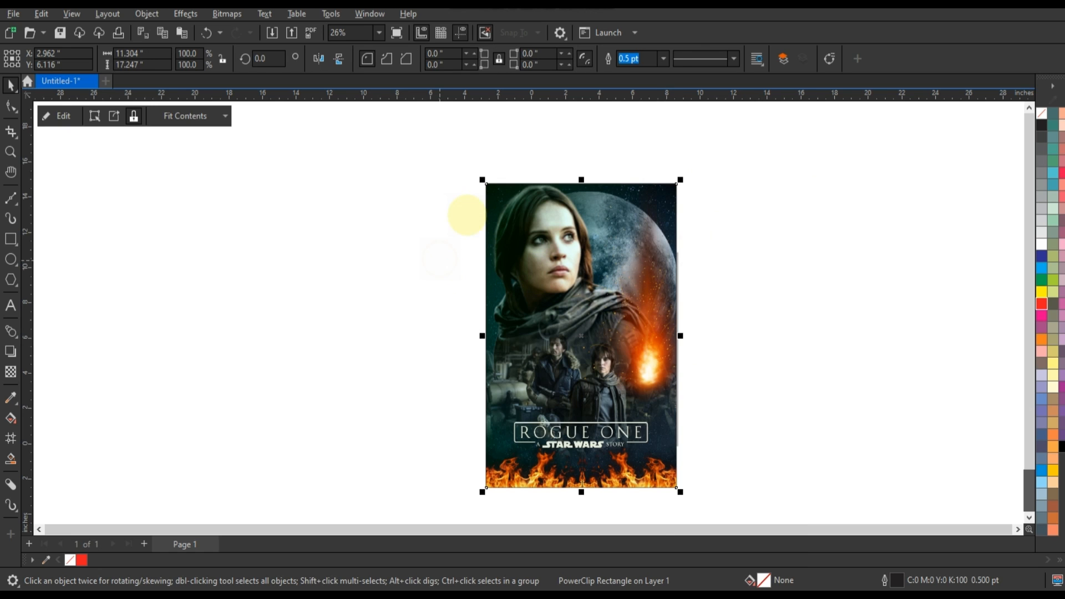
pyautogui.scroll(-1, 461, 166)
pyautogui.moveTo(459, 161); pyautogui.dragTo(669, 459)
pyautogui.hotkey('shift', 'F2')
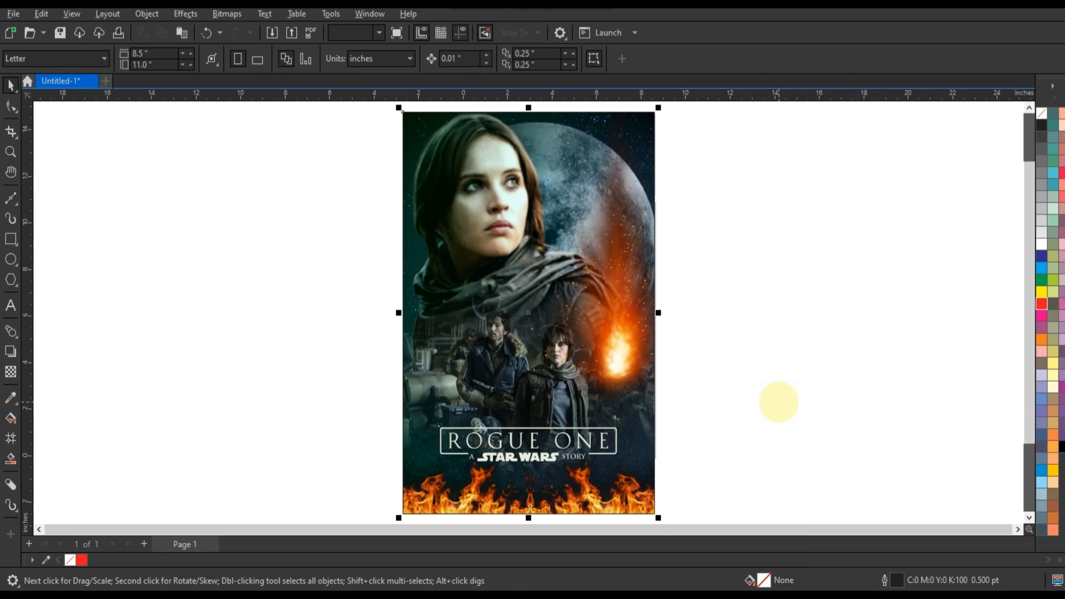
# Duplicate the whole poster to its left and convert the copy to a 300 dpi RGB bitmap with anti-aliasing and transparent background
pyautogui.scroll(-2, 788, 399)
pyautogui.moveTo(613, 338); pyautogui.dragTo(361, 337)
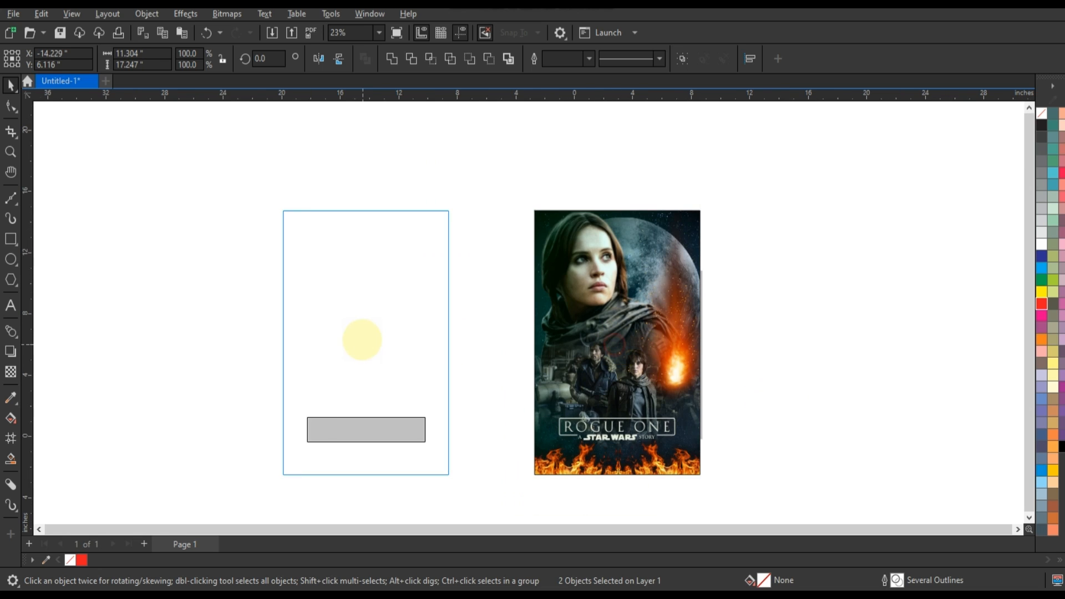
pyautogui.click(214, 13)
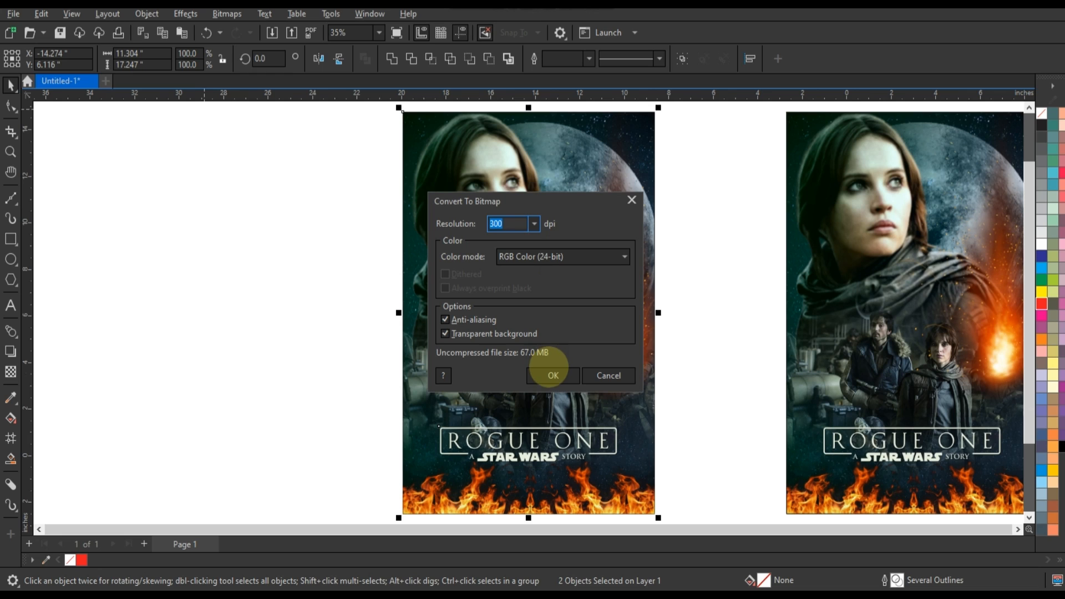
pyautogui.click(541, 374)
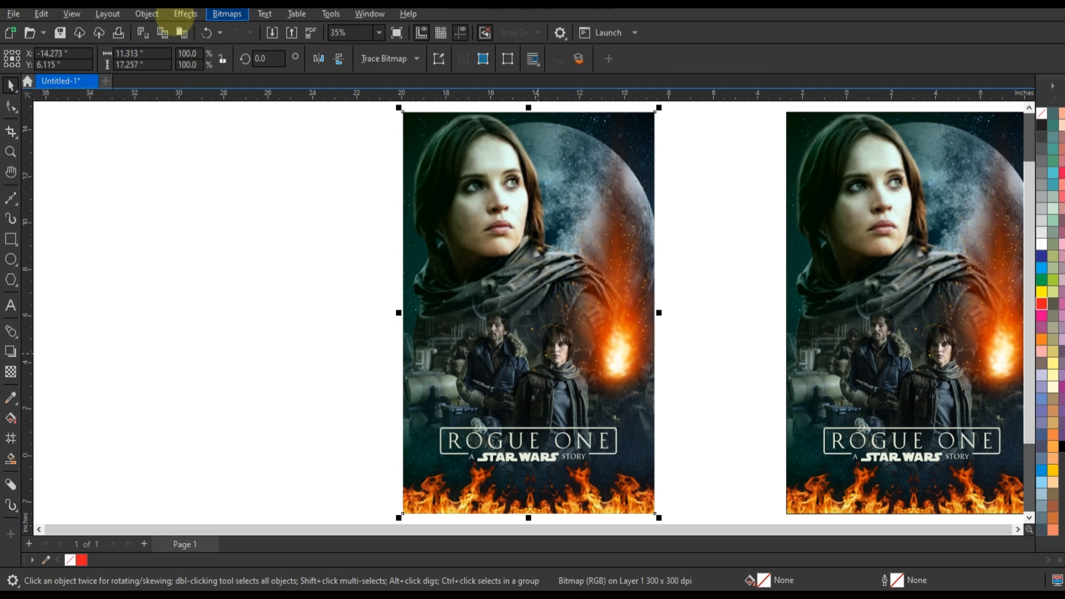
# Apply Color Balance to the bitmap copy with Cyan–Red 20, Magenta–Green -23 and Yellow–Blue -45
pyautogui.click(185, 13)
pyautogui.moveTo(222, 46)
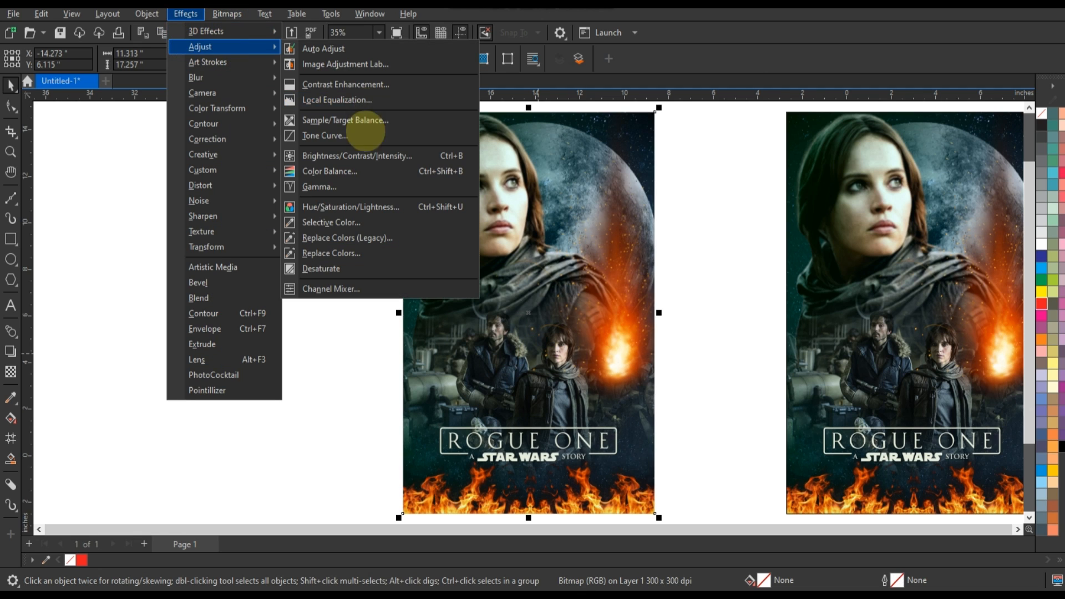
pyautogui.click(354, 171)
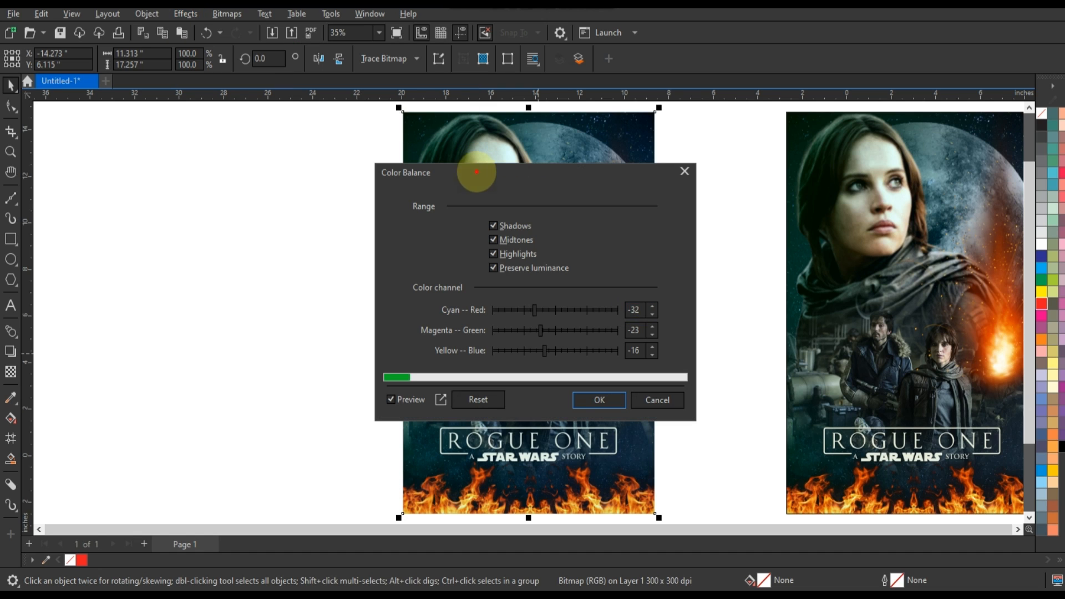
pyautogui.moveTo(476, 172); pyautogui.dragTo(164, 143)
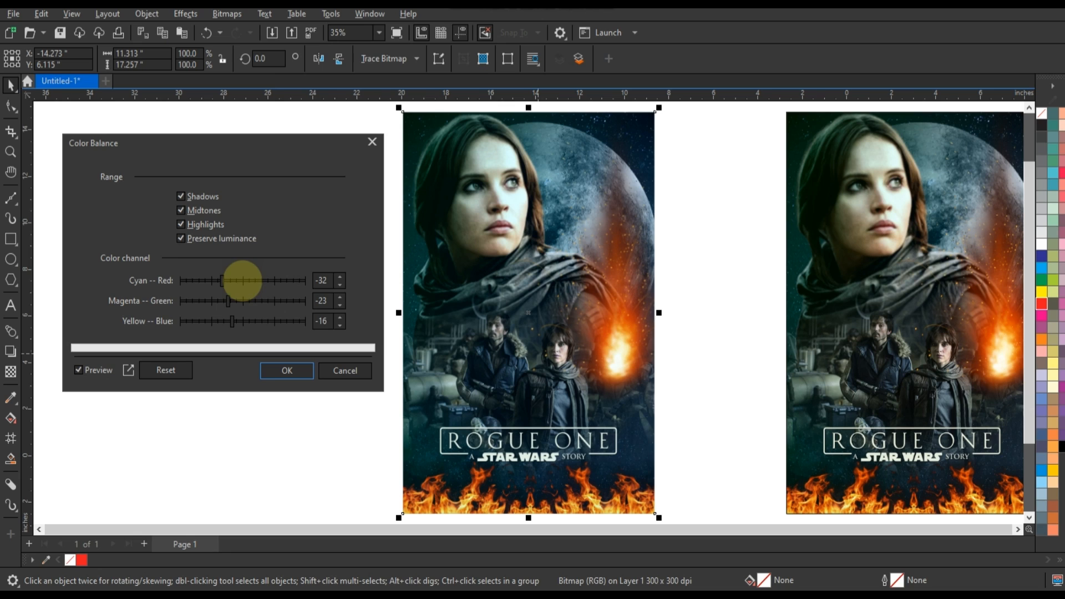
pyautogui.moveTo(243, 280); pyautogui.dragTo(260, 280)
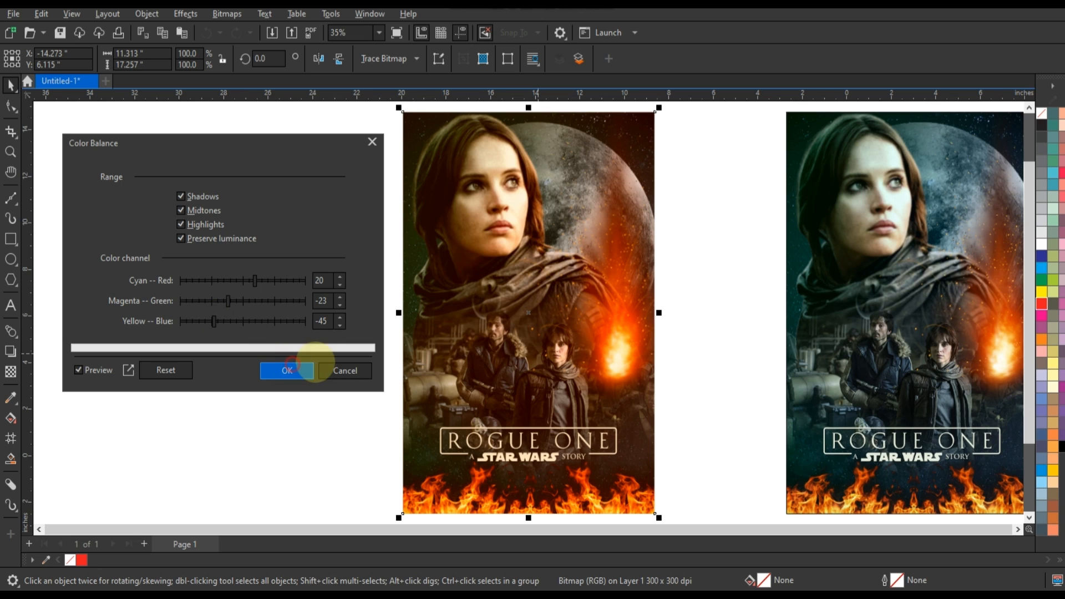
pyautogui.click(304, 370)
# Move the warm-toned copy close beside the original poster, leaving a narrow gap for side-by-side comparison
pyautogui.scroll(-1, 669, 316)
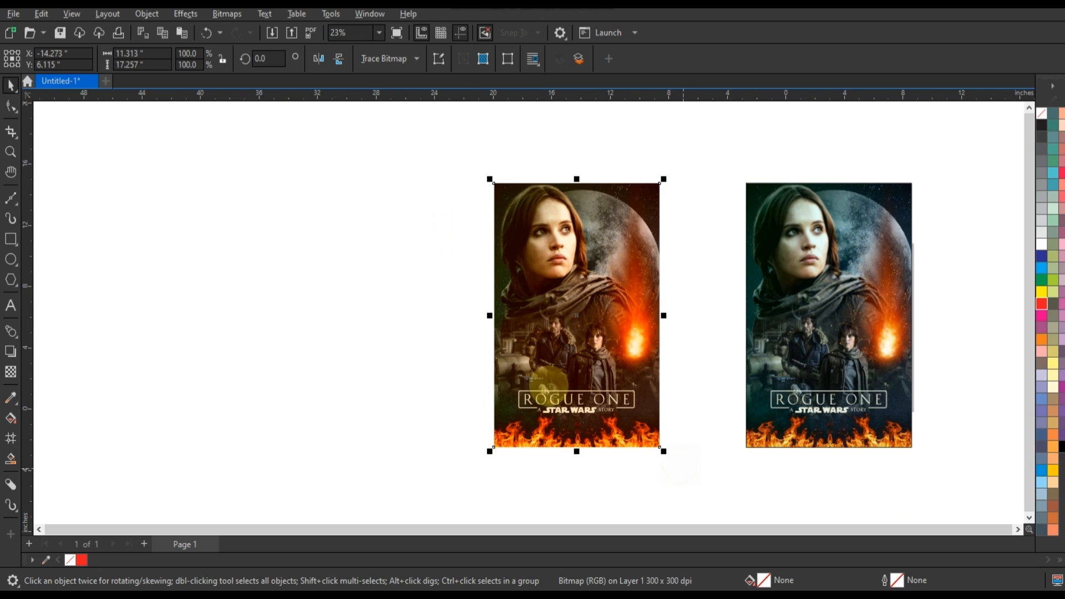
pyautogui.moveTo(549, 386); pyautogui.dragTo(622, 379)
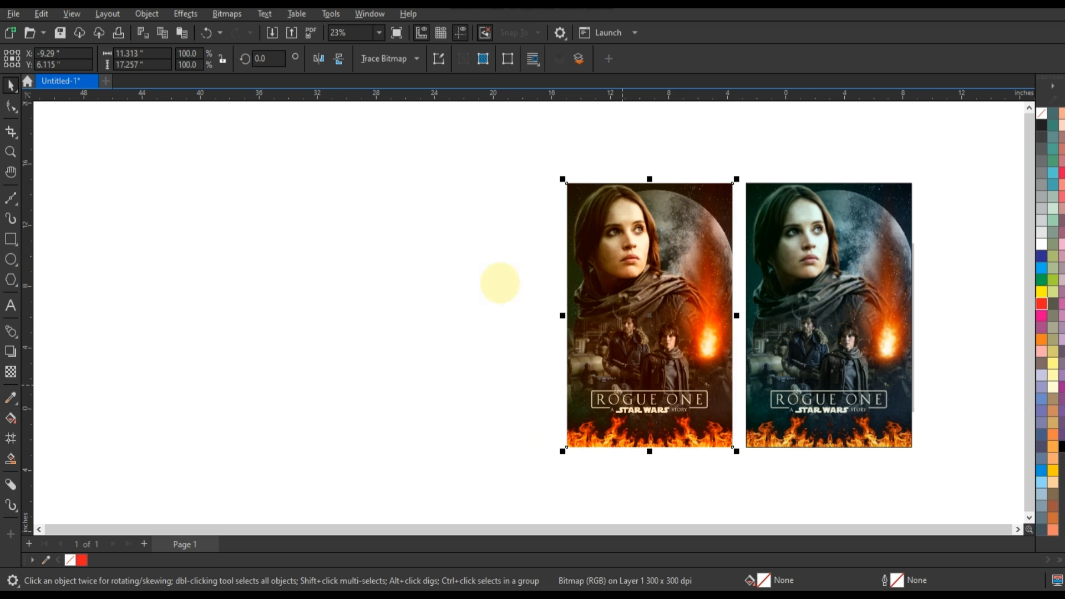
pyautogui.moveTo(535, 153); pyautogui.dragTo(965, 472)
pyautogui.hotkey('shift', 'F2')
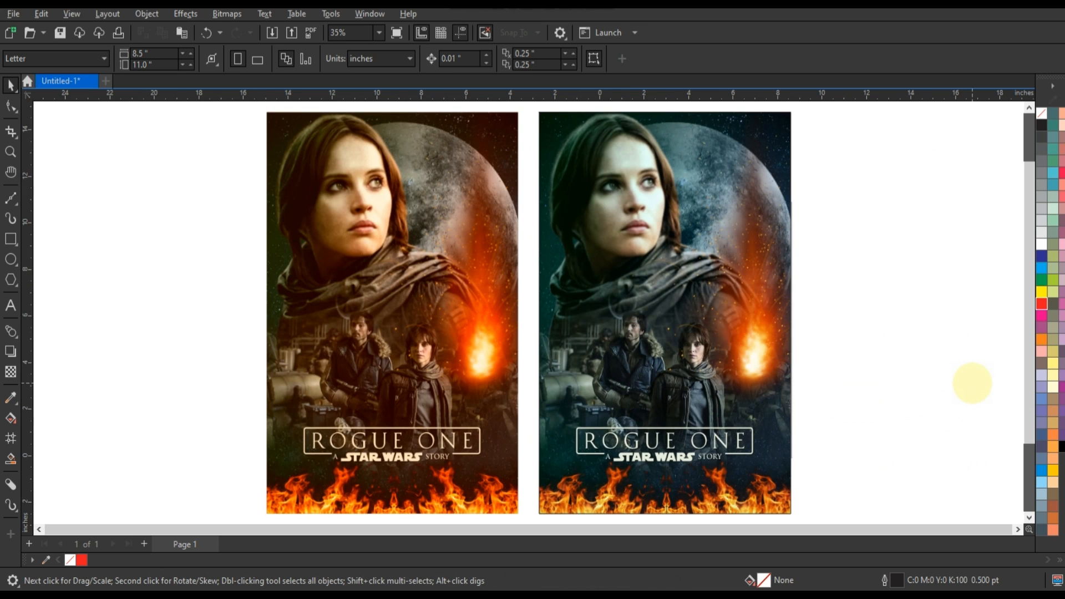